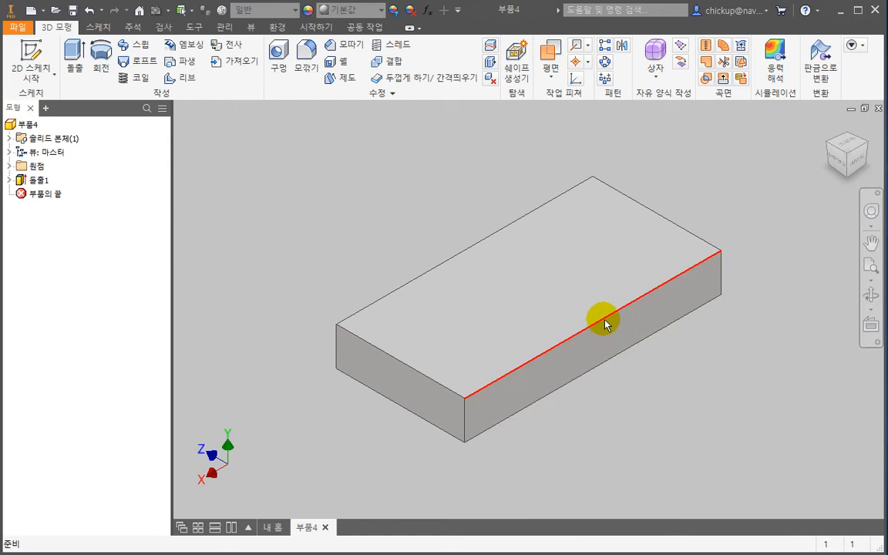
left_click(604, 320)
left_click(734, 208)
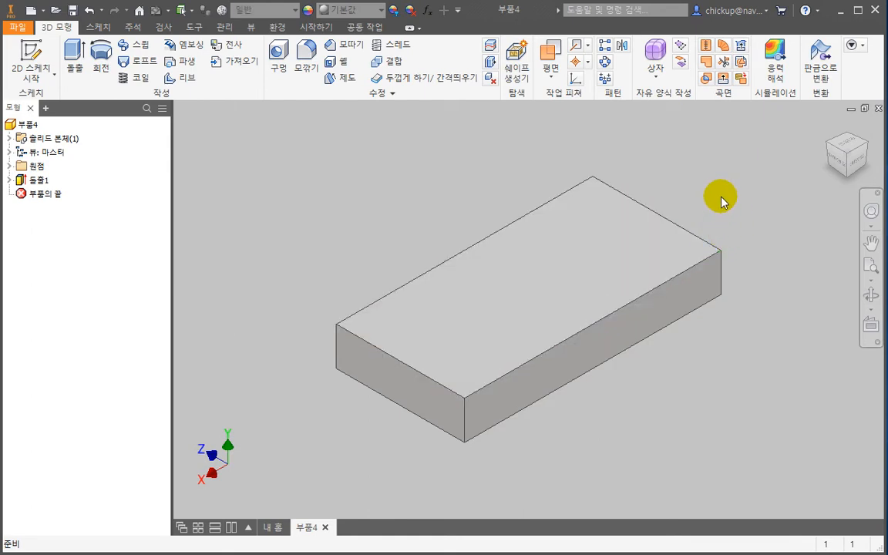
middle_click_drag(721, 200, 677, 180)
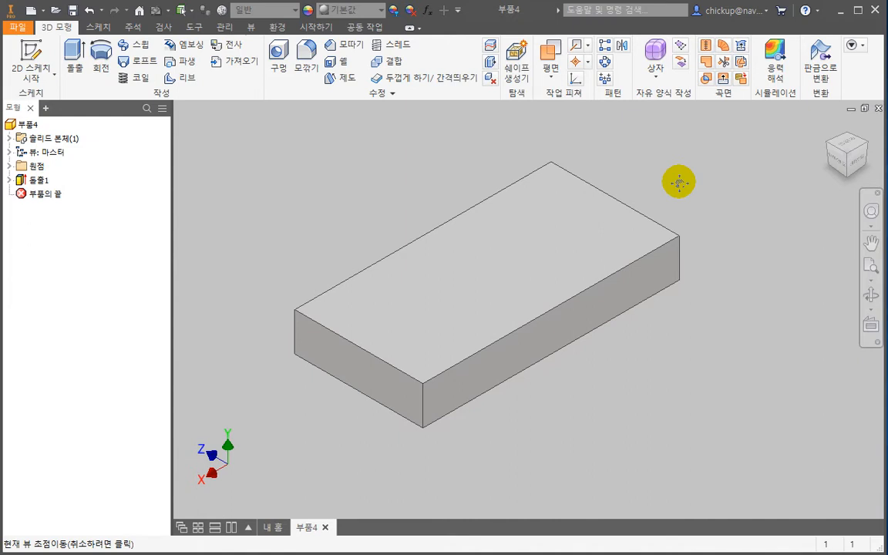
left_click(313, 56)
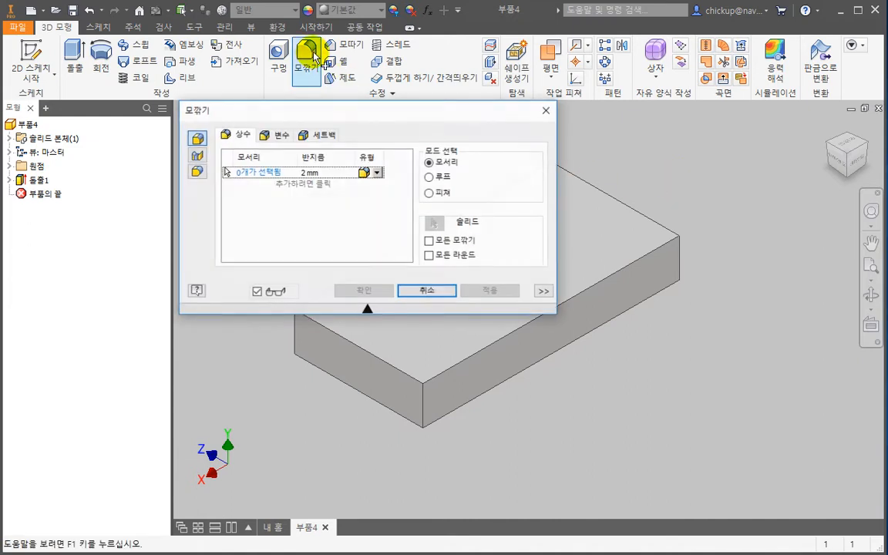
left_click_drag(464, 108, 385, 75)
left_click(638, 210)
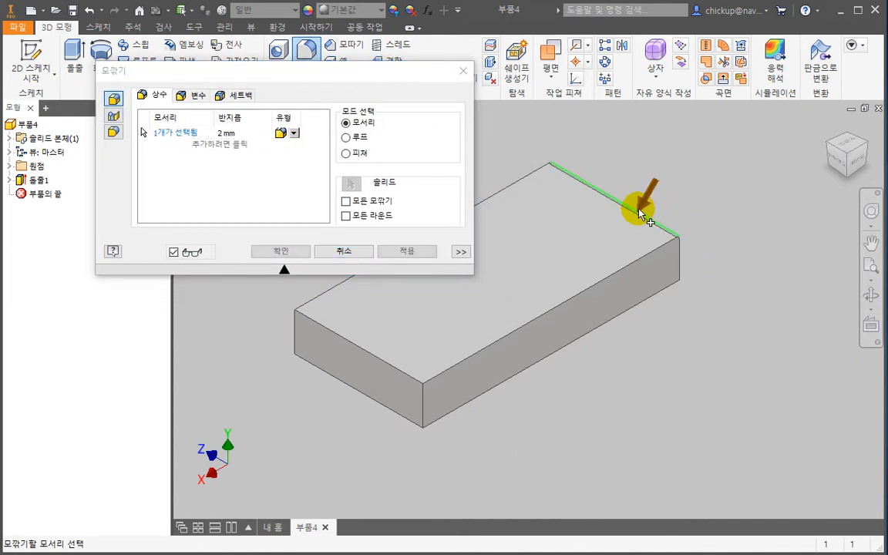
key("Escape")
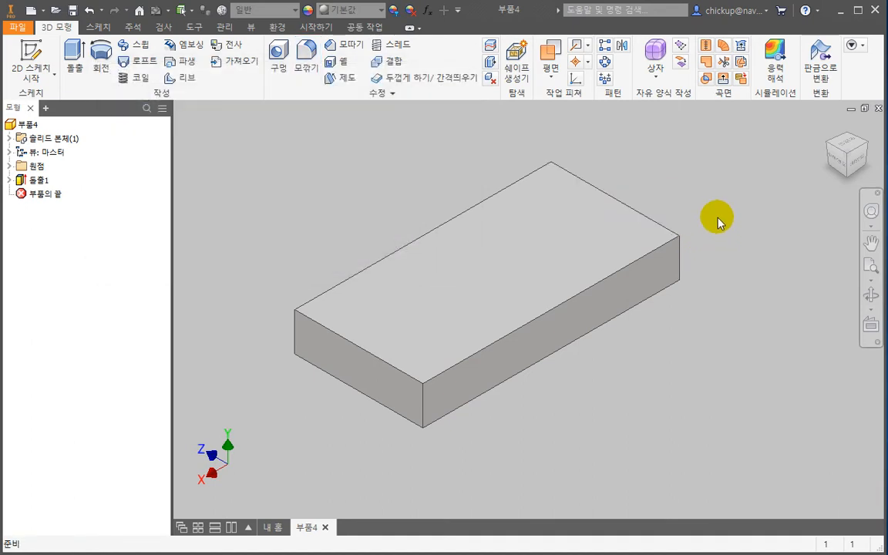
Start a constant fillet on one short top edge of the block and set its radius to 5 mm
scroll(717, 222, "down", 3)
middle_click_drag(717, 217, 723, 275)
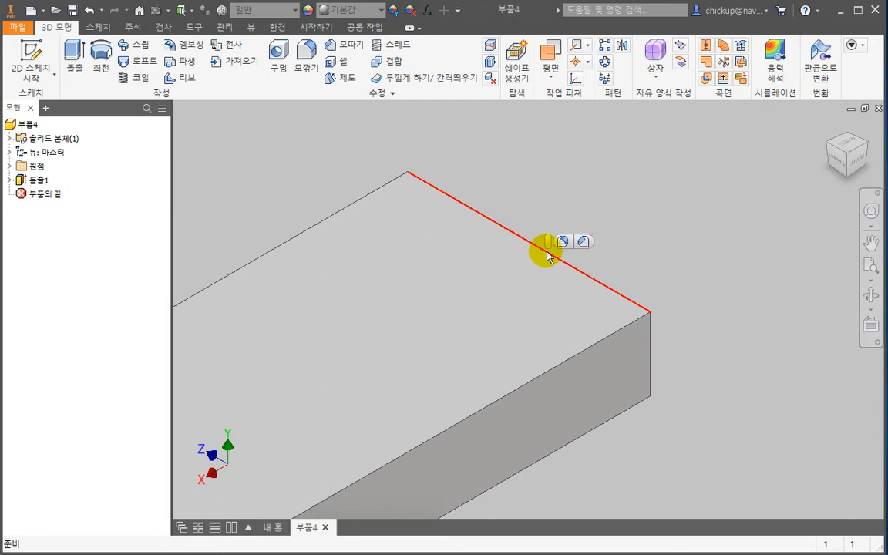
left_click(567, 270)
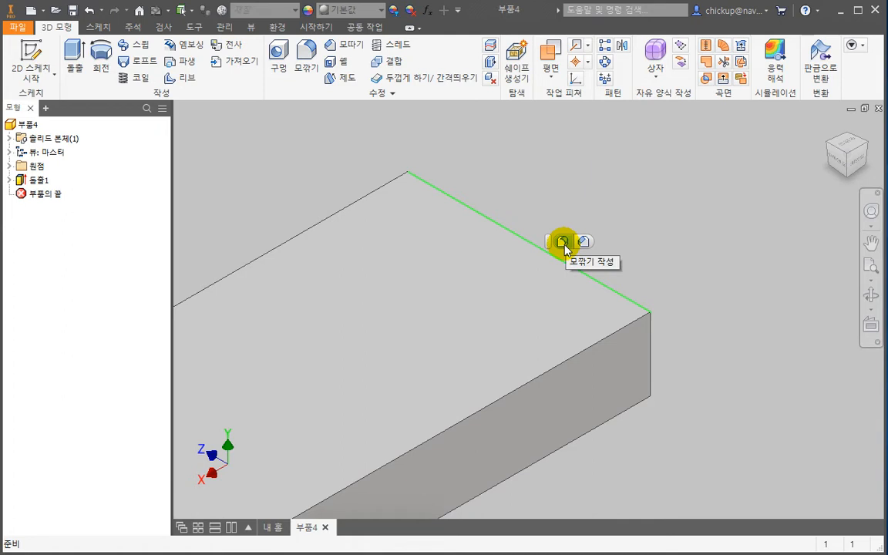
left_click(562, 242)
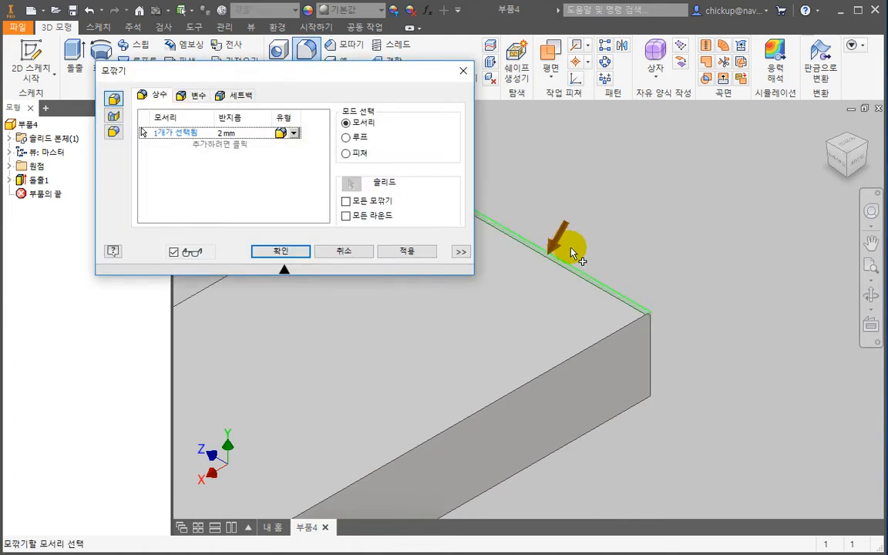
left_click_drag(410, 71, 377, 55)
middle_click_drag(581, 194, 634, 208)
scroll(649, 222, "down", 3)
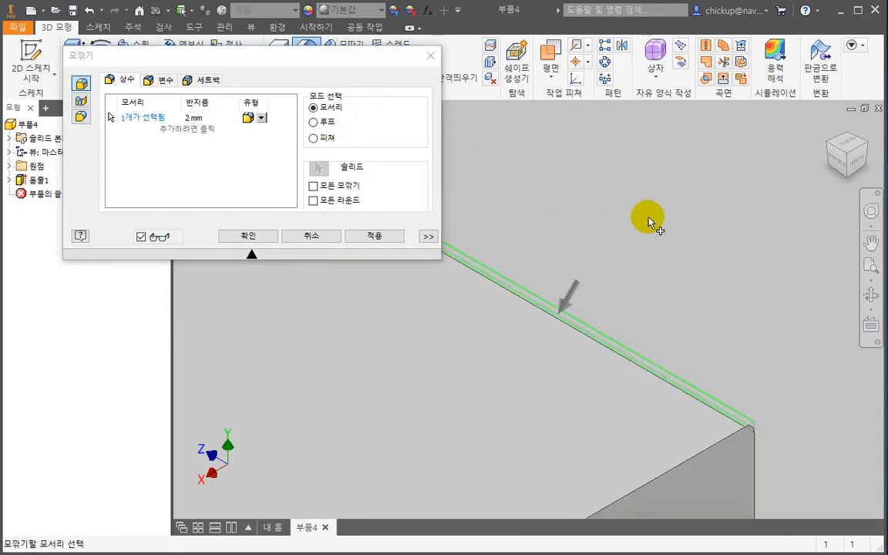
scroll(649, 222, "up", 3)
scroll(649, 220, "up", 5)
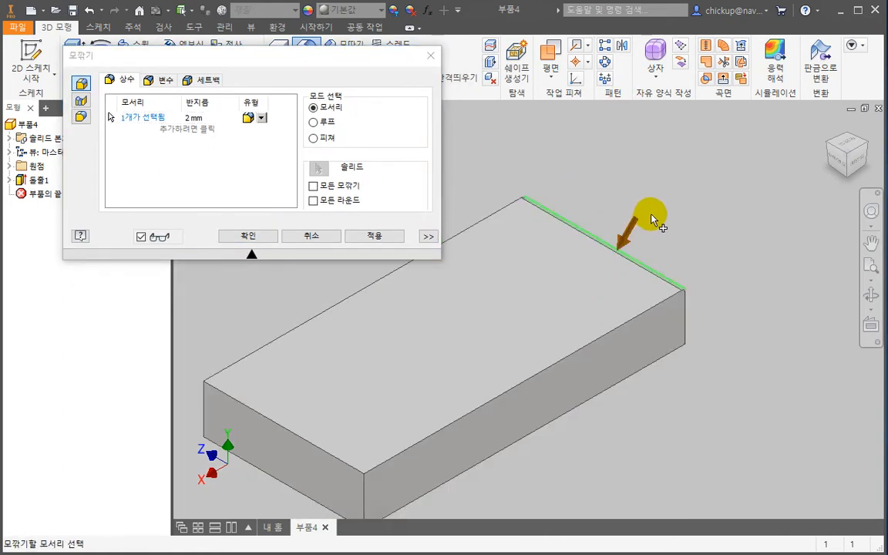
left_click(863, 144)
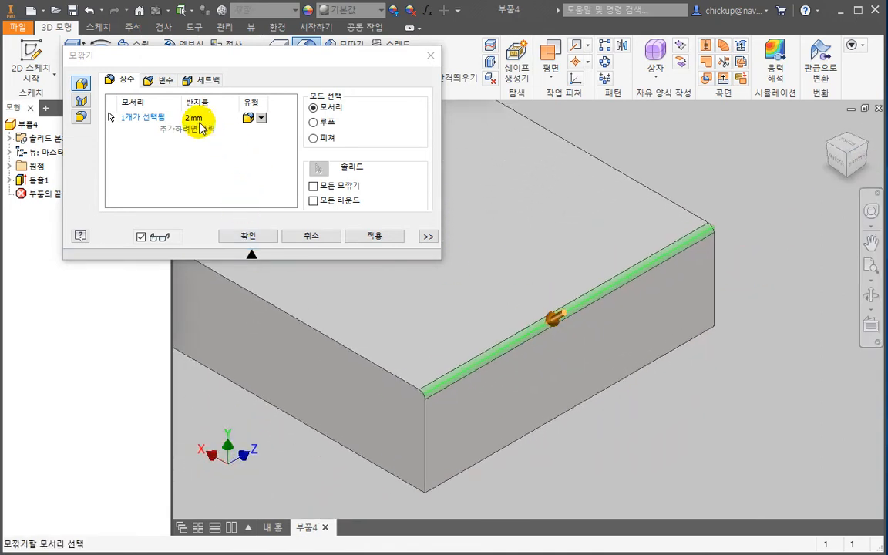
left_click(193, 116)
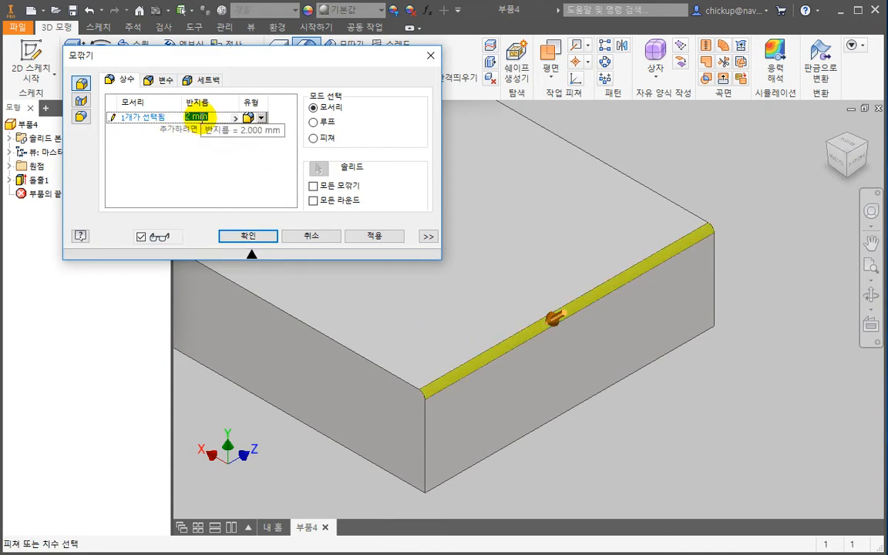
type("3")
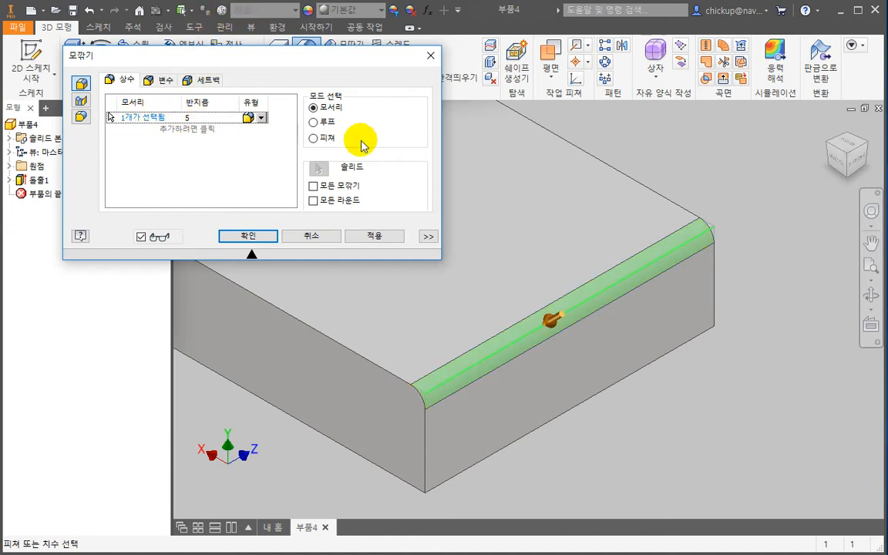
Add the other three edges of the top face to the 5 mm fillet set
scroll(705, 165, "down", 5)
middle_click_drag(709, 167, 790, 262)
left_click(746, 269)
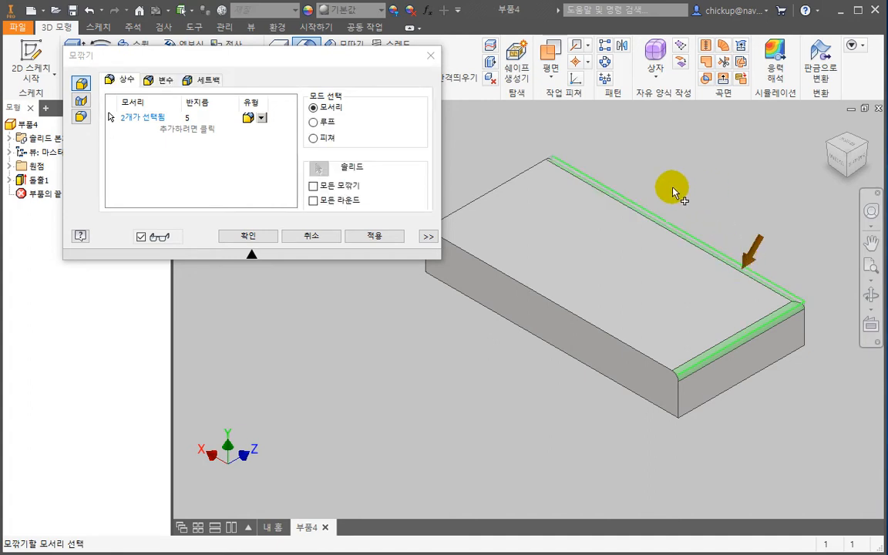
left_click(515, 181)
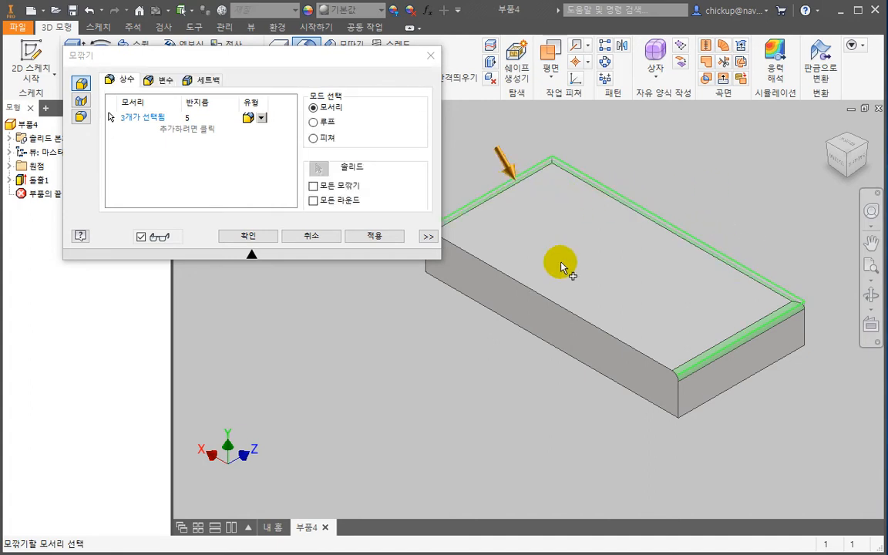
left_click(616, 339)
Add three of the block's vertical corner edges to the 5 mm fillet set
left_click(674, 408)
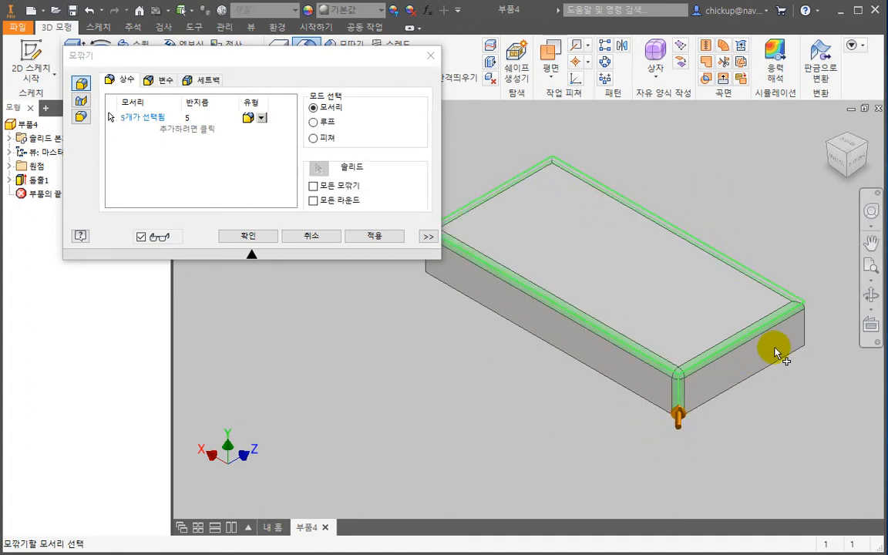
left_click(800, 328)
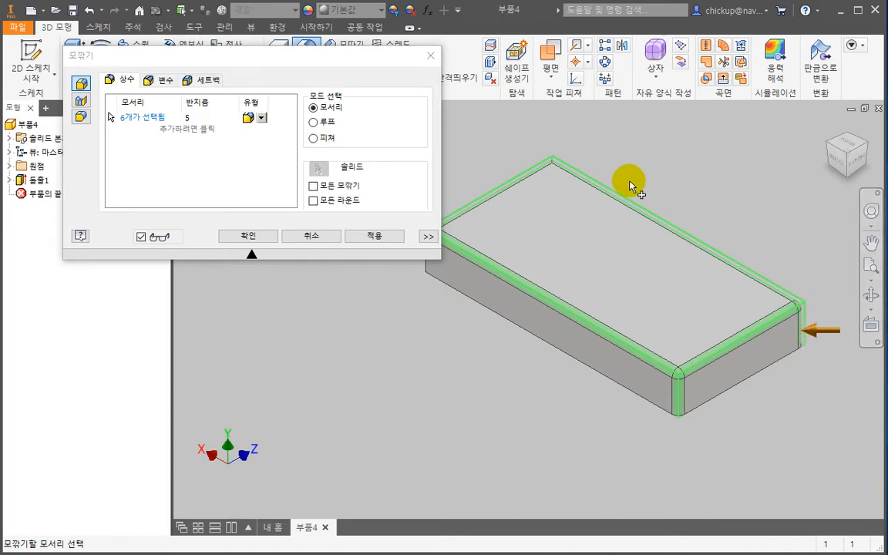
left_click(552, 188)
middle_click_drag(412, 348, 497, 364)
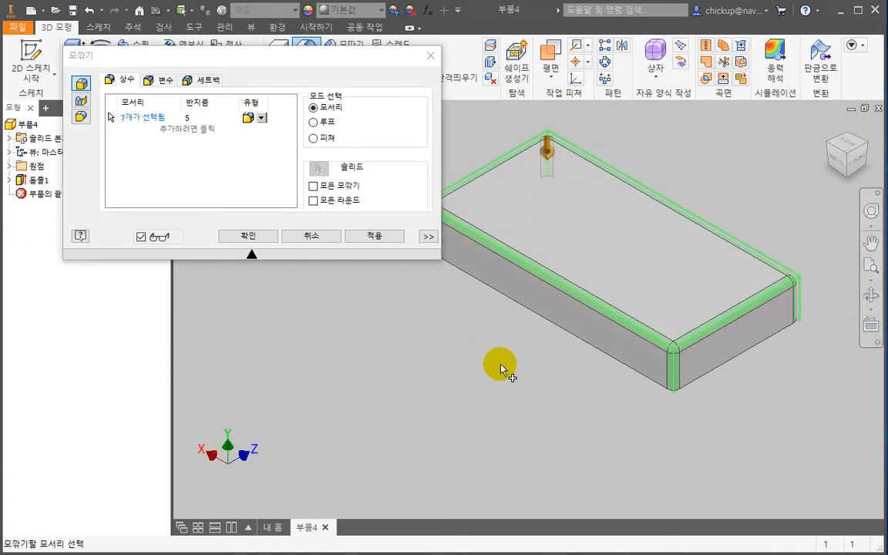
Add a second fillet set with a 10 mm radius on the remaining vertical edge, one long bottom edge and both short bottom edges
left_click(191, 129)
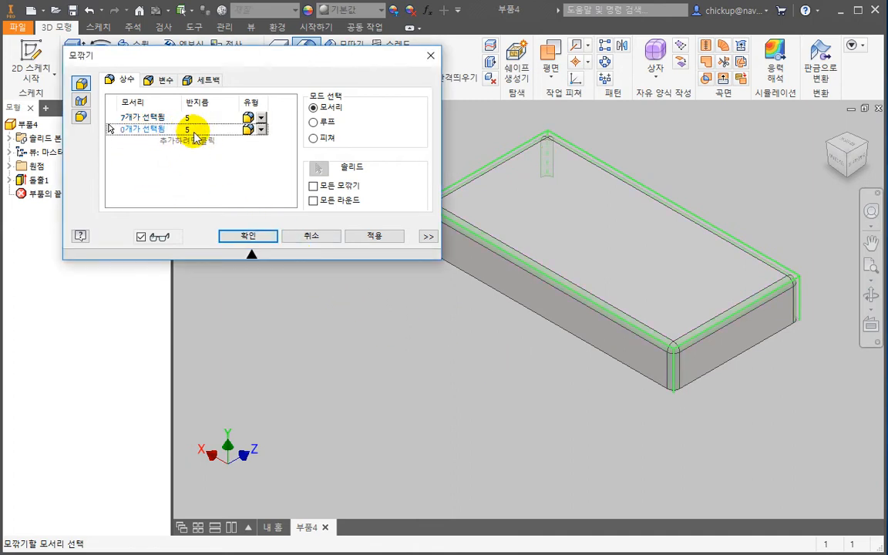
type("10")
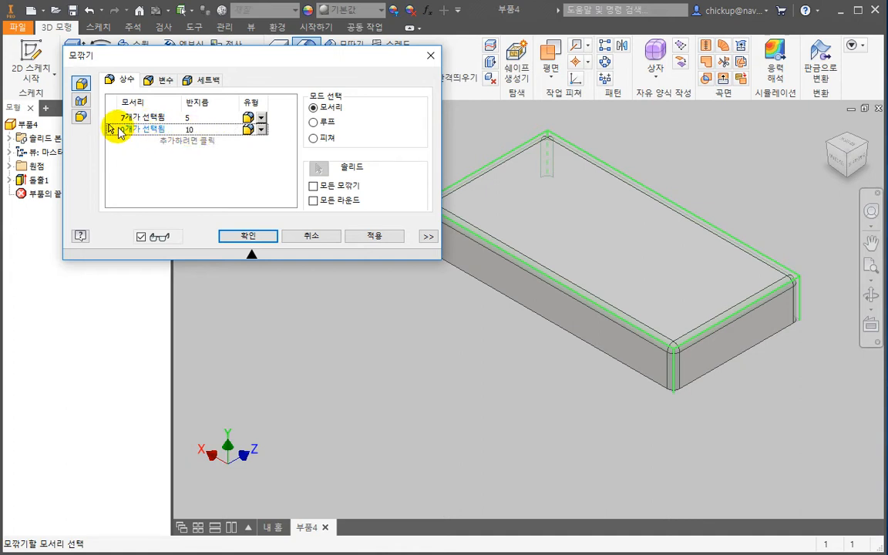
middle_click_drag(483, 375, 583, 333, "shift")
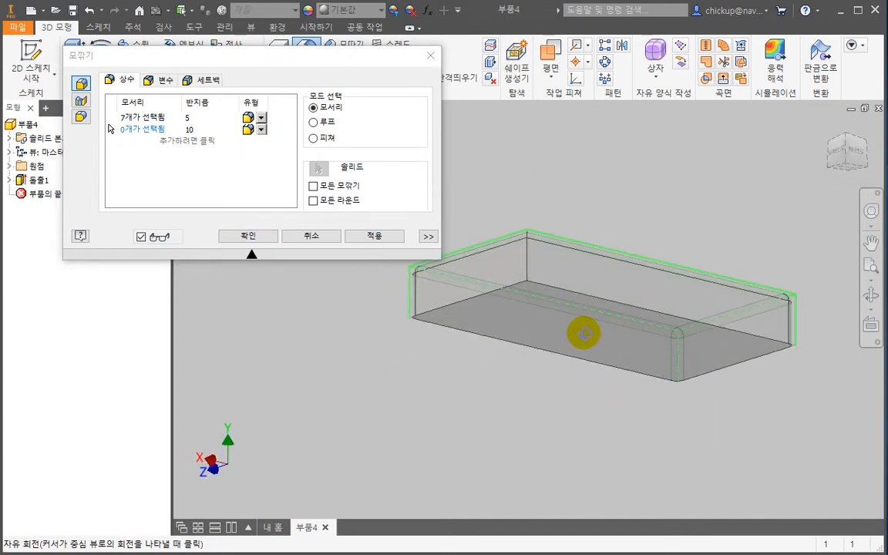
left_click(527, 262)
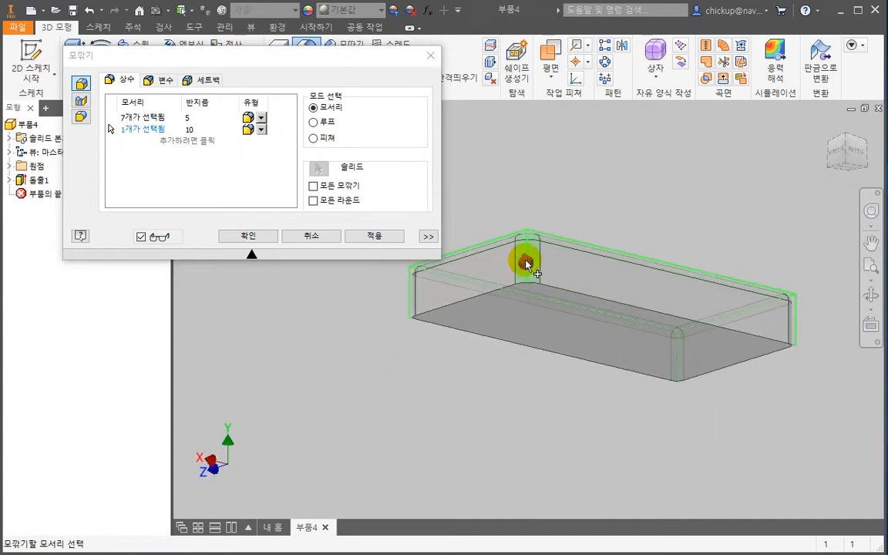
left_click(577, 294)
left_click(506, 298)
middle_click_drag(570, 339, 536, 339, "shift")
left_click(706, 355)
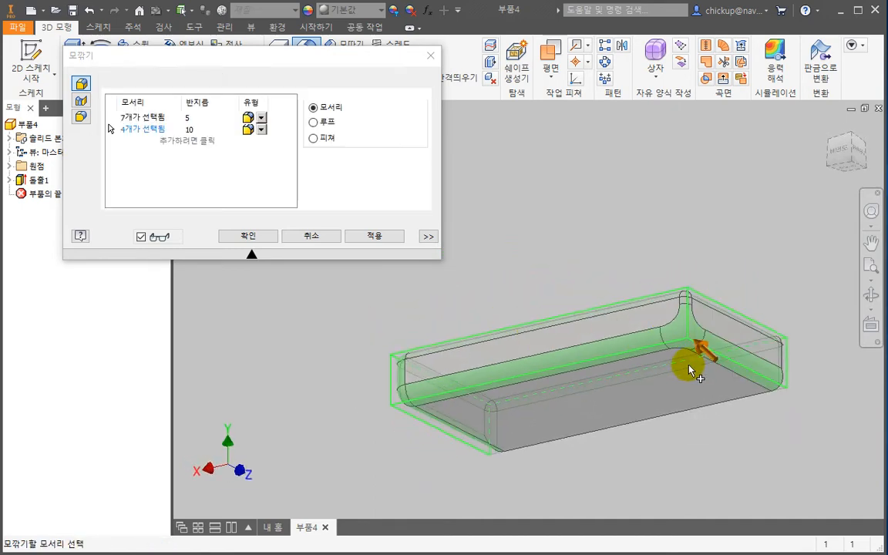
mouse_move(690, 363)
middle_mouse_down("shift")
mouse_move(664, 377)
mouse_move(654, 359)
mouse_move(774, 367)
mouse_move(751, 355)
mouse_move(701, 364)
middle_mouse_up("shift")
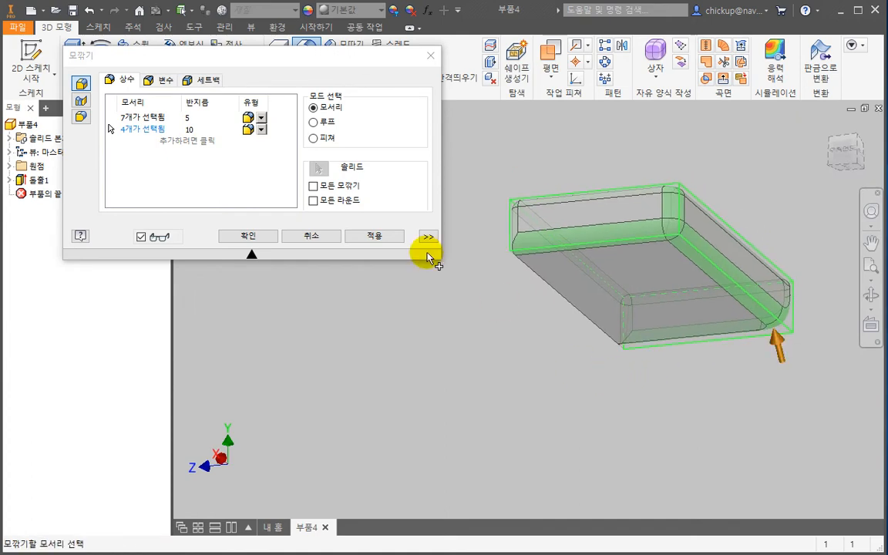
Remove one short top edge and its adjoining vertical corner edge from the 5 mm fillet set
left_click_drag(263, 59, 372, 137)
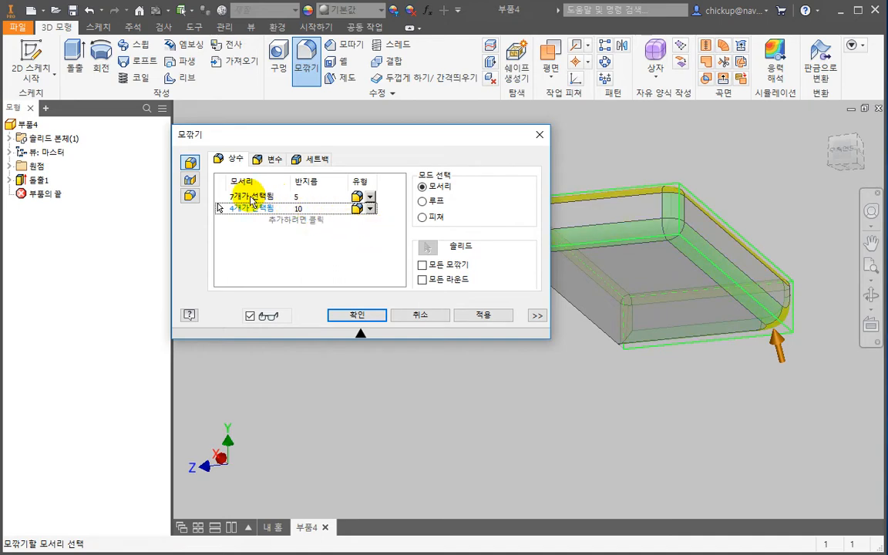
left_click(250, 198)
left_click_drag(299, 140, 224, 82)
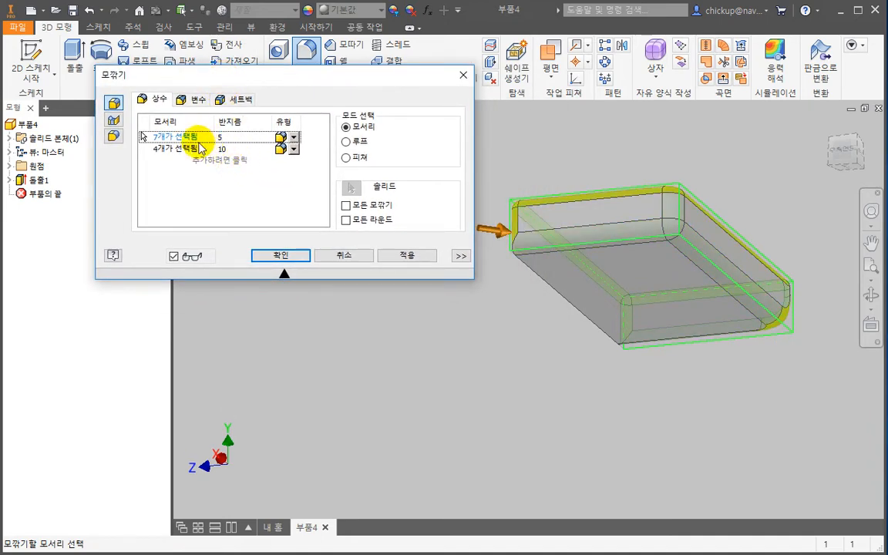
middle_click_drag(569, 329, 662, 362, "shift")
scroll(663, 366, "up", 5)
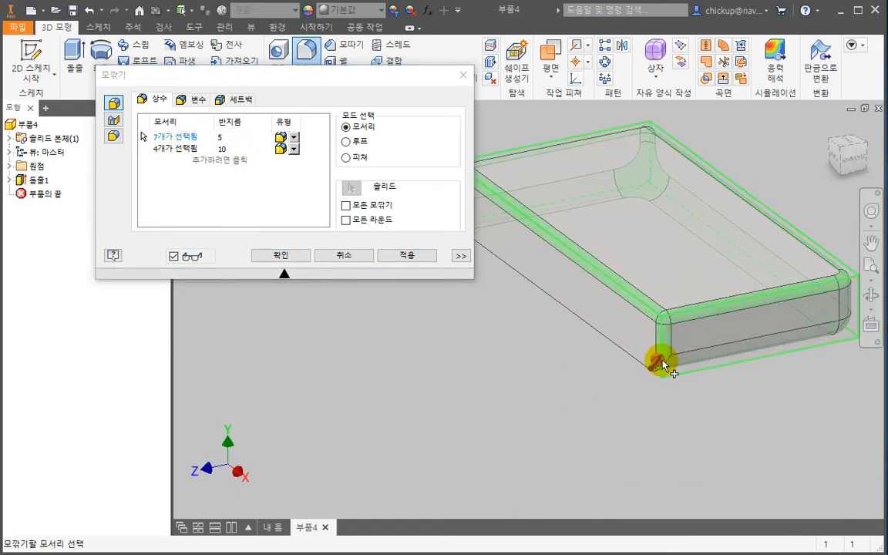
left_click(716, 311, "ctrl")
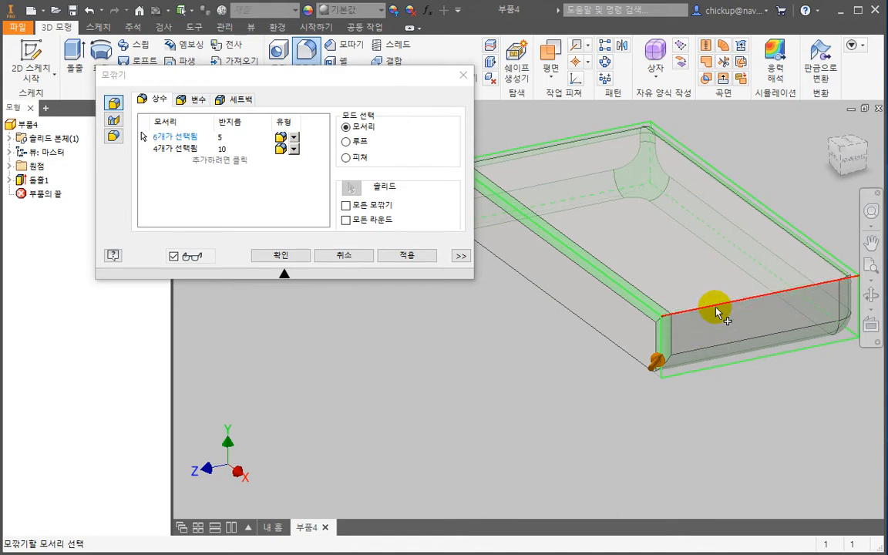
left_click(662, 343, "ctrl")
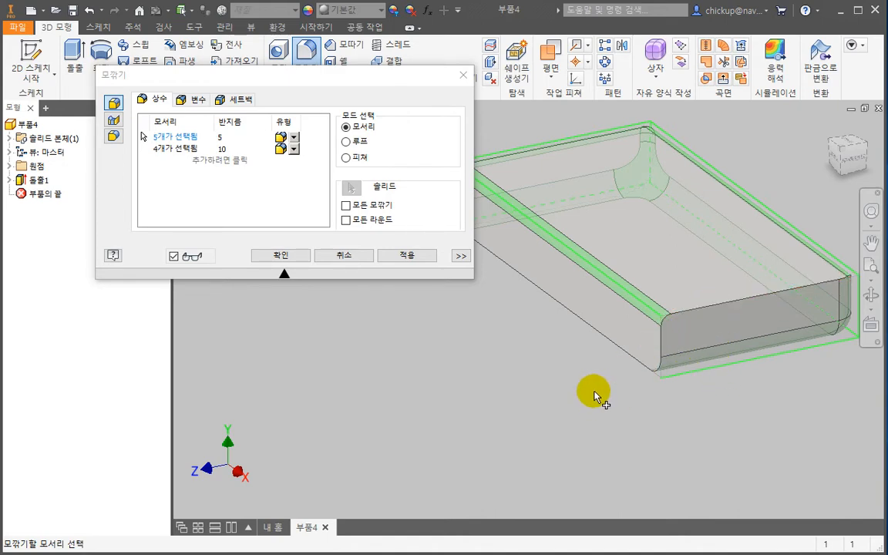
middle_click_drag(594, 391, 568, 399)
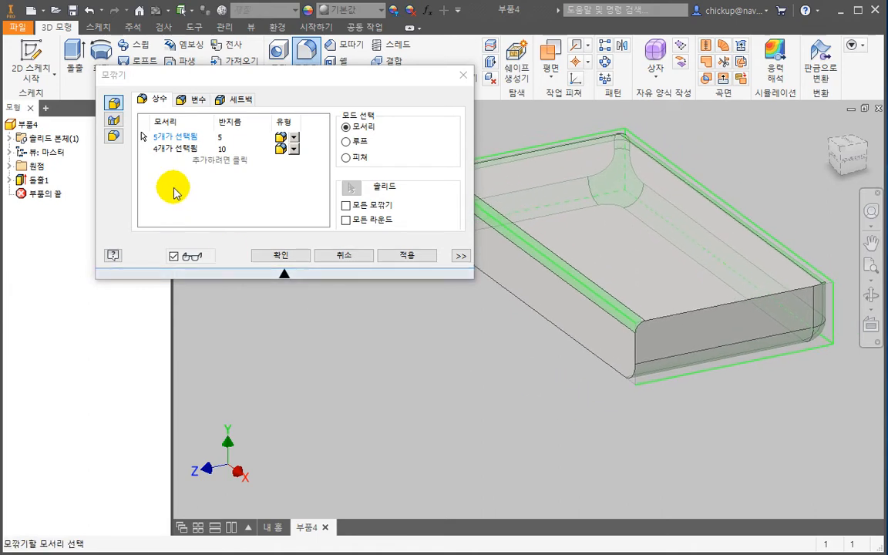
Add a third fillet set with a 2 mm radius on the unassigned short top edge and adjoining vertical corner edge
left_click(220, 160)
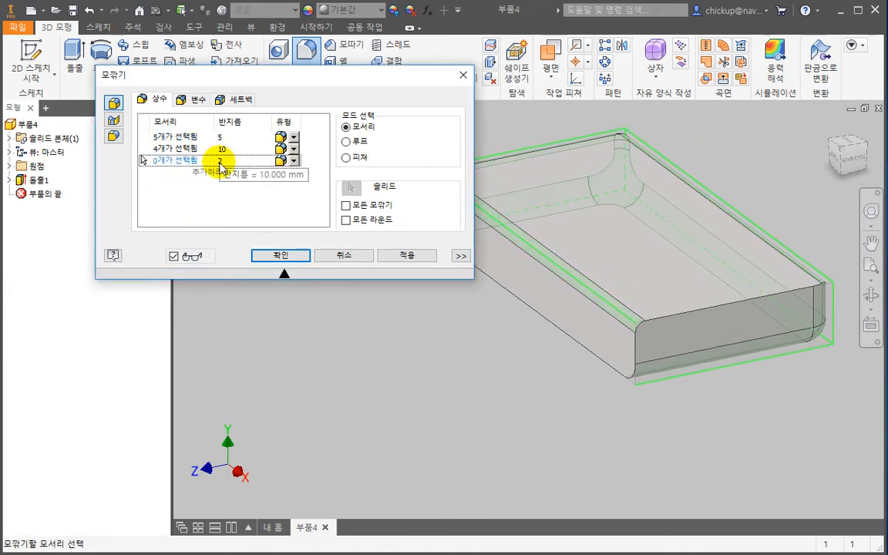
type("2")
left_click(678, 320)
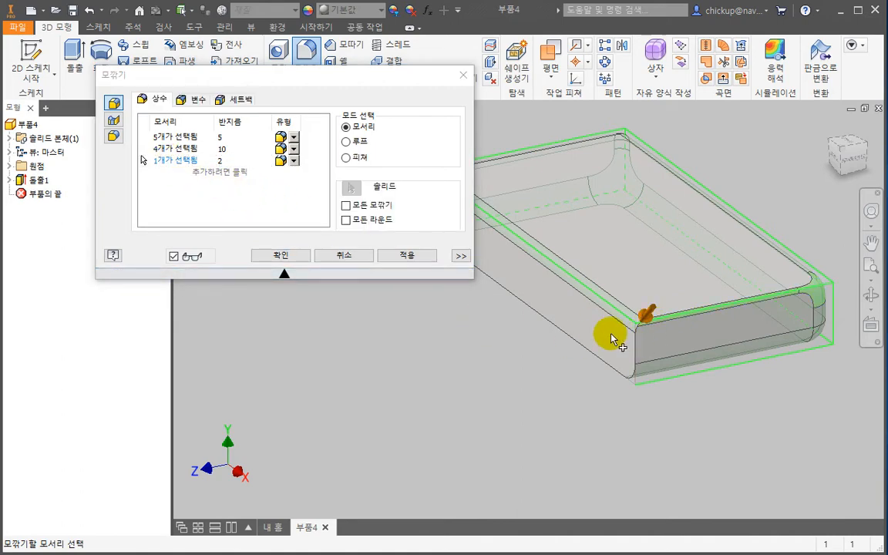
left_click(575, 341)
Add the remaining long bottom edge of the block to the 5 mm fillet set
middle_click_drag(537, 384, 488, 471, "shift")
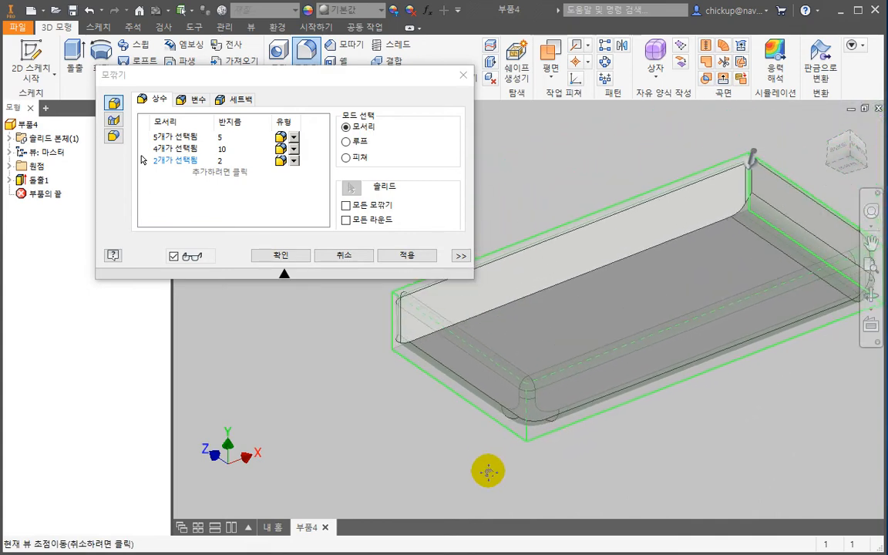
left_click(175, 138)
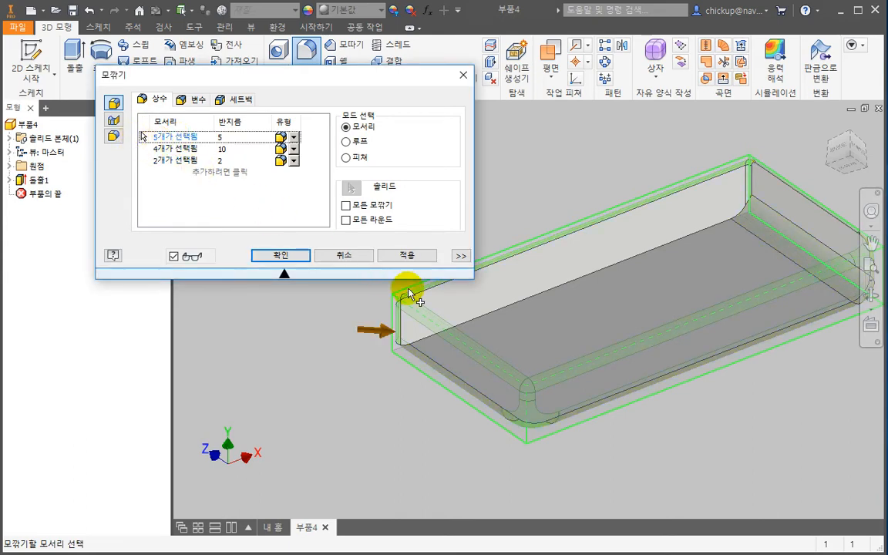
left_click(497, 311)
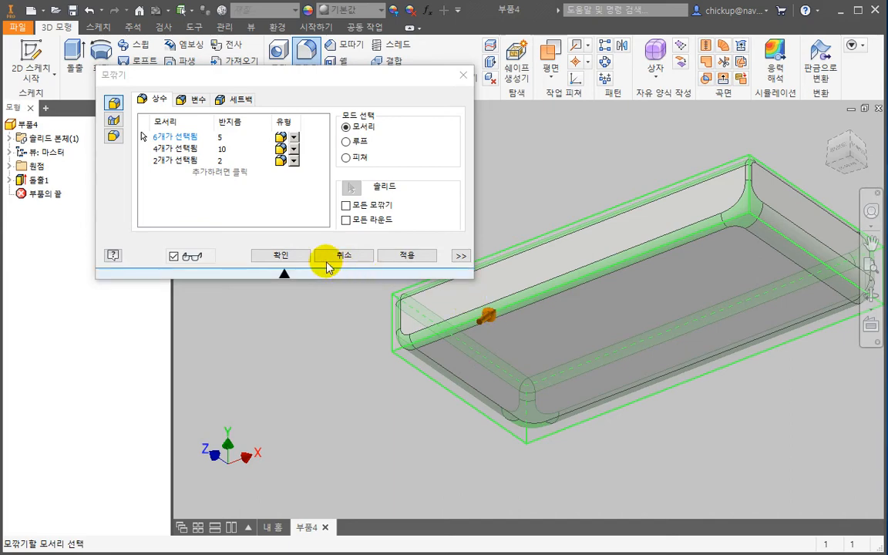
Create the fillet with the 5, 10 and 2 mm edge sets and reopen it to review the sets
left_click(282, 255)
middle_click_drag(329, 242, 268, 194, "shift")
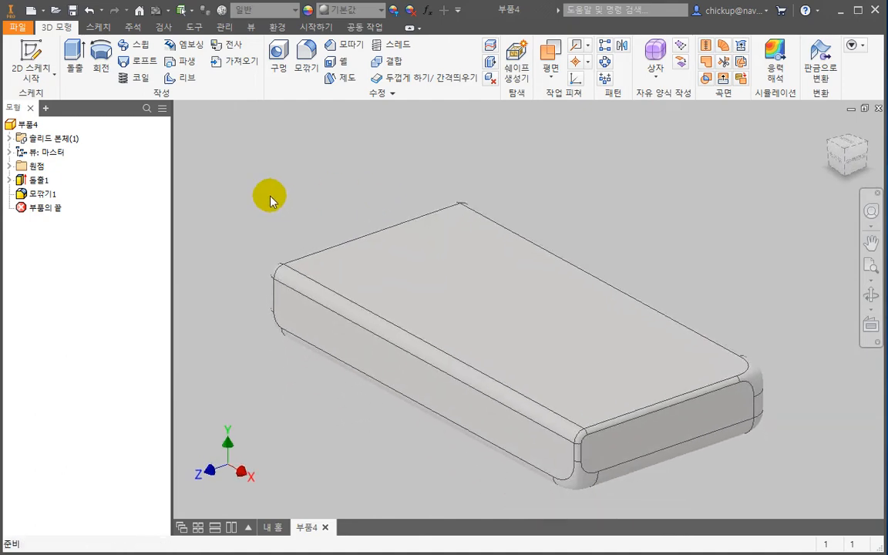
double_click(51, 196)
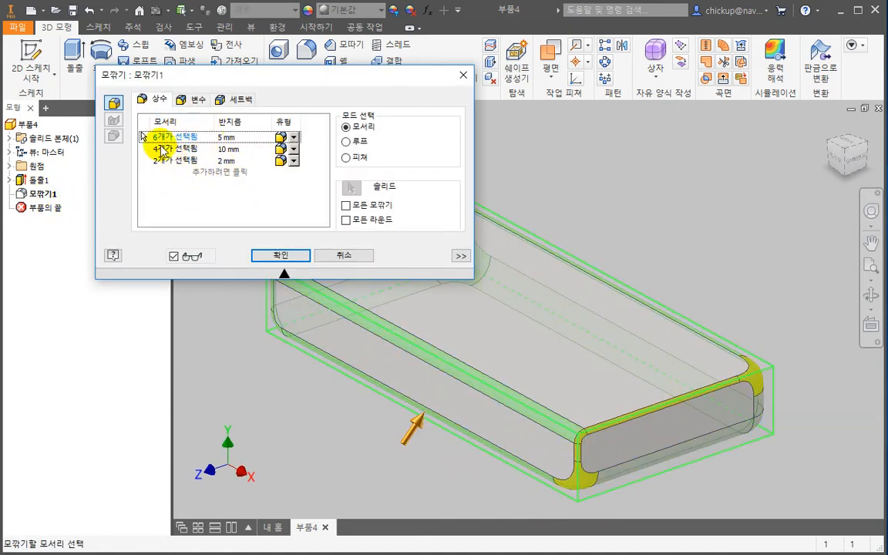
key("Escape")
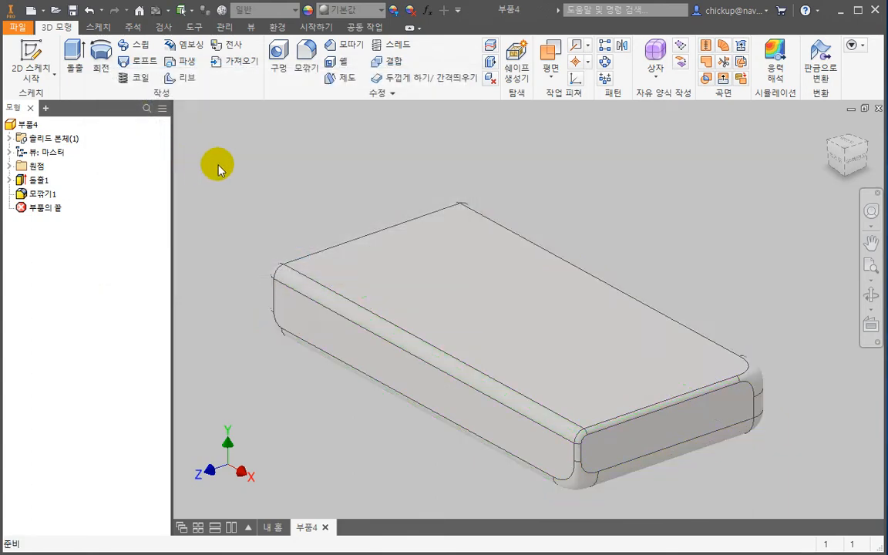
left_click(303, 58)
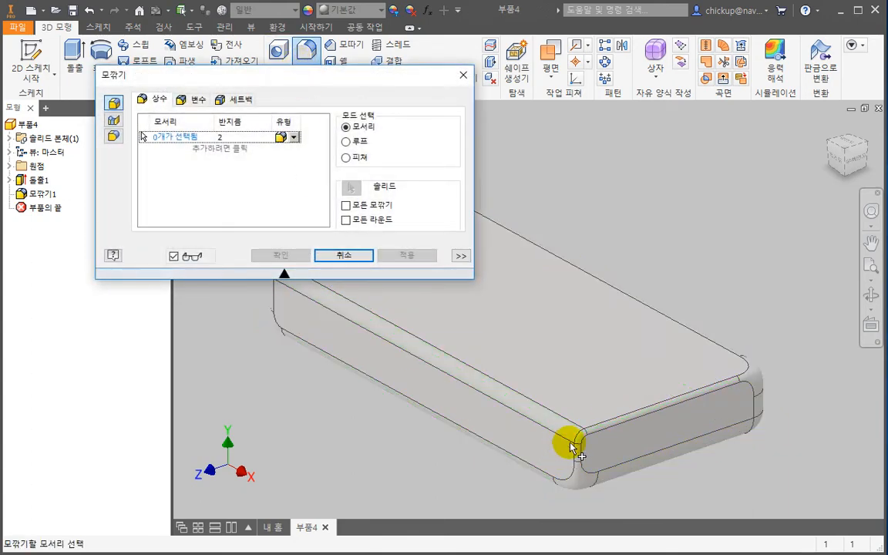
middle_click_drag(375, 293, 531, 327, "shift")
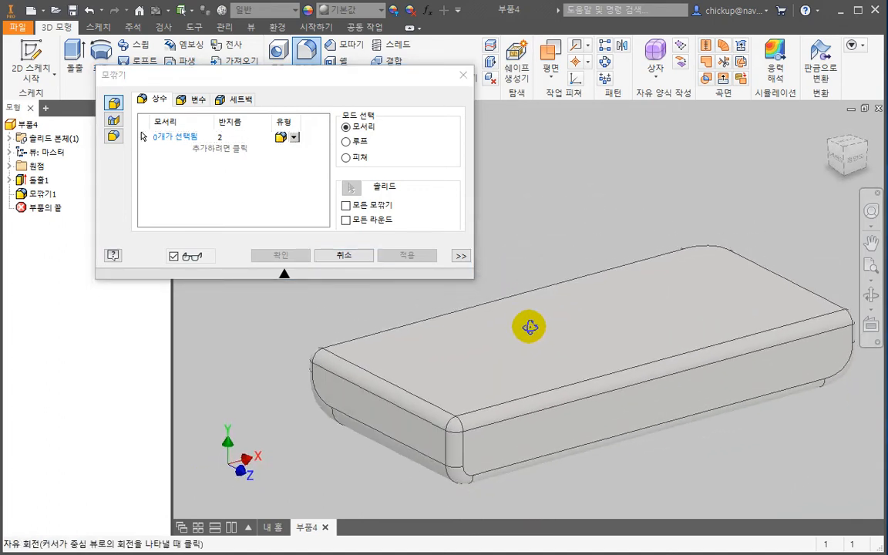
key("Escape")
Delete the multi-radius fillet feature from the block
middle_click_drag(448, 323, 419, 274, "shift")
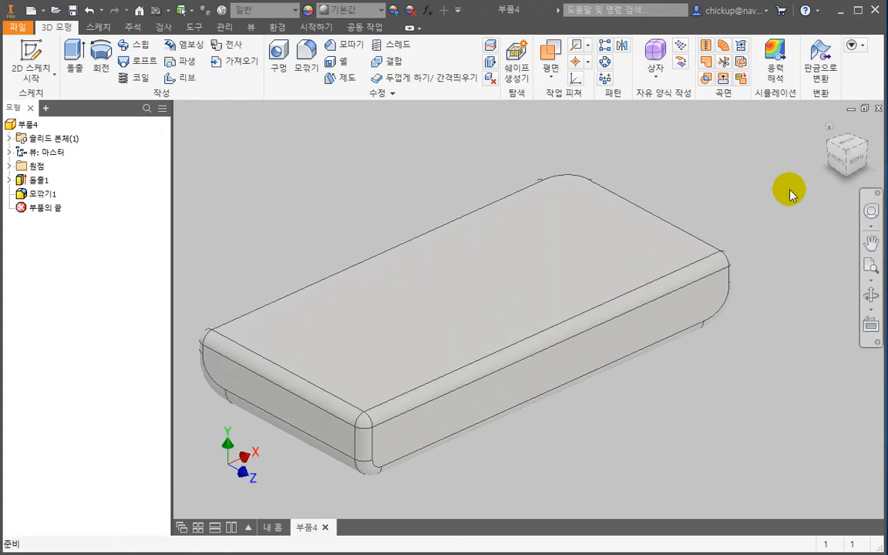
left_click(846, 153)
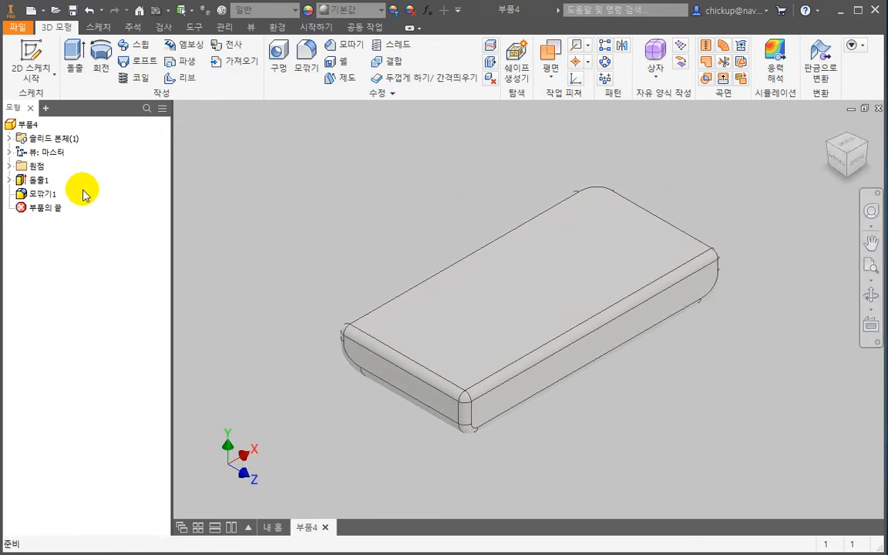
double_click(44, 195)
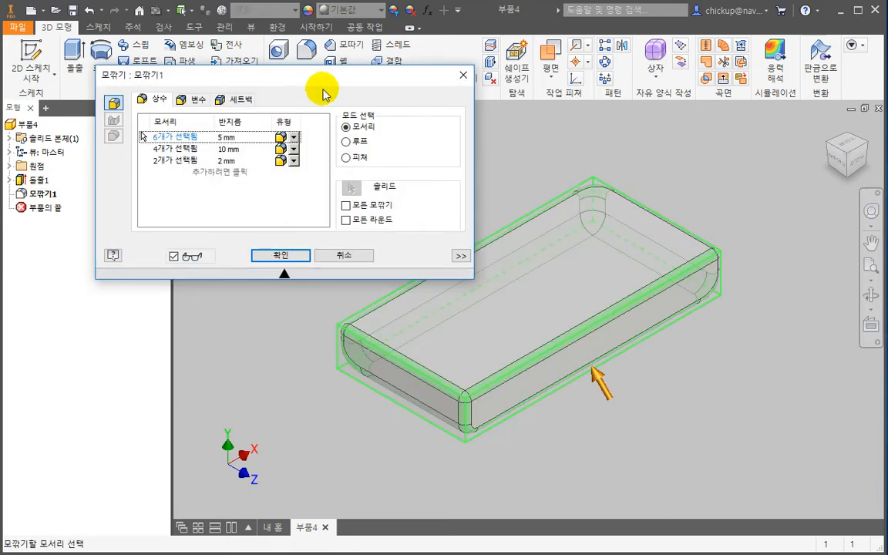
left_click_drag(328, 78, 320, 80)
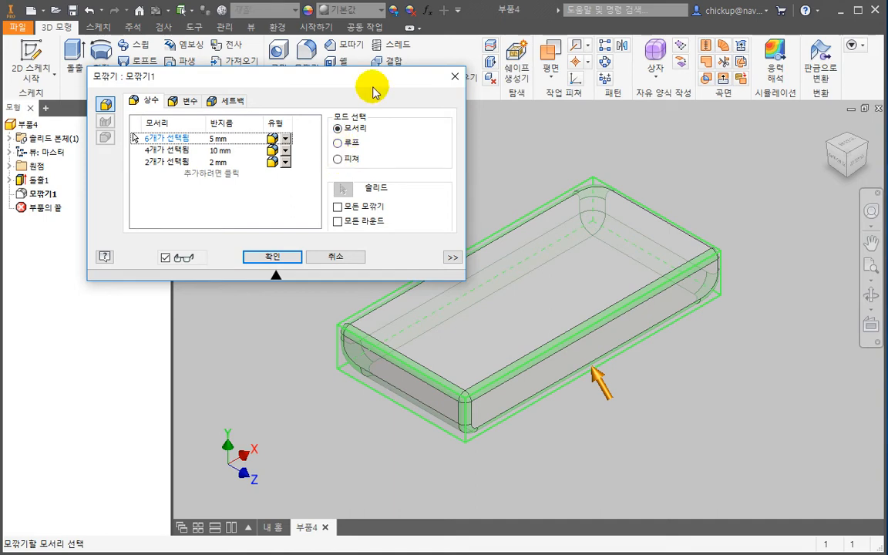
left_click(272, 256)
left_click(47, 197)
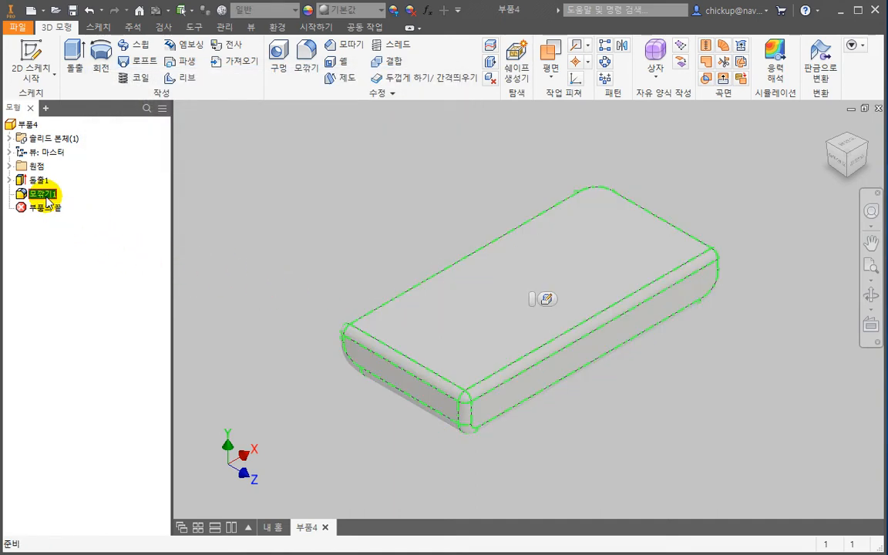
key("Delete")
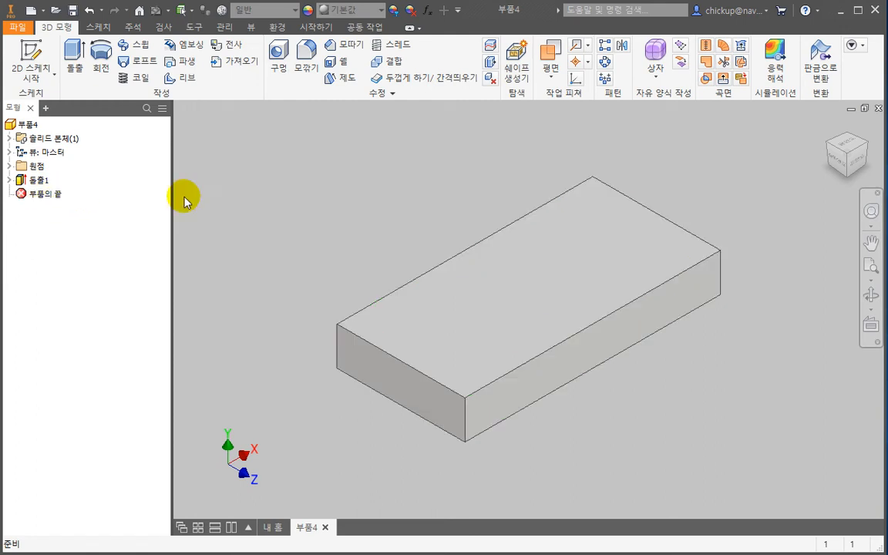
Start a constant fillet with a 5 mm radius, add one long top edge and remove it from the selection again
left_click(301, 59)
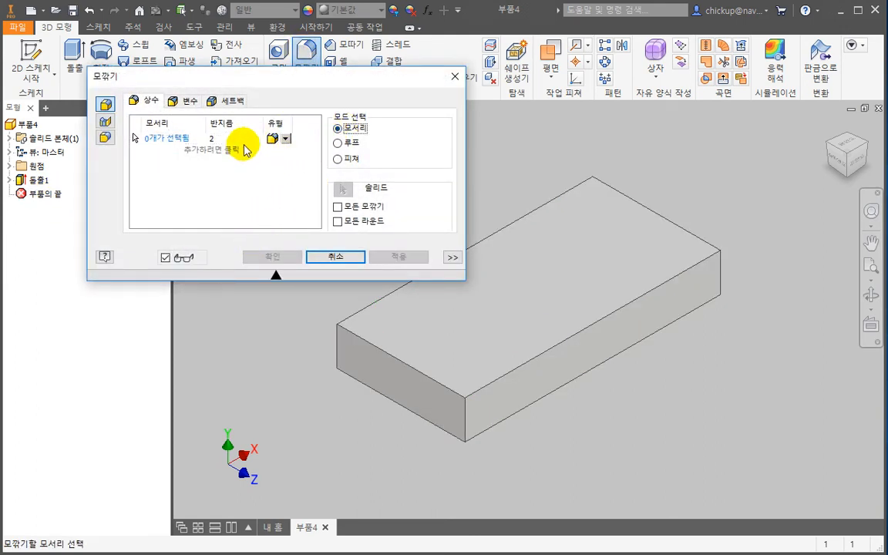
left_click(211, 138)
type("5")
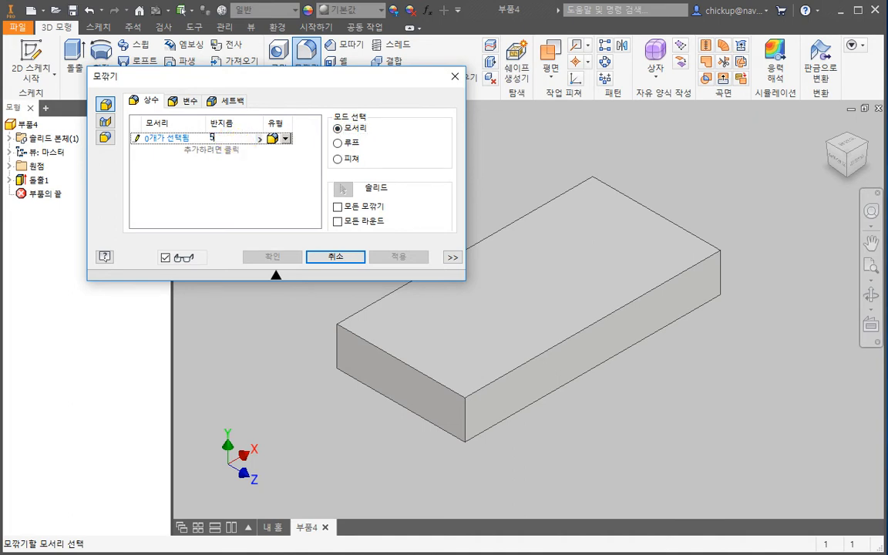
left_click(530, 213)
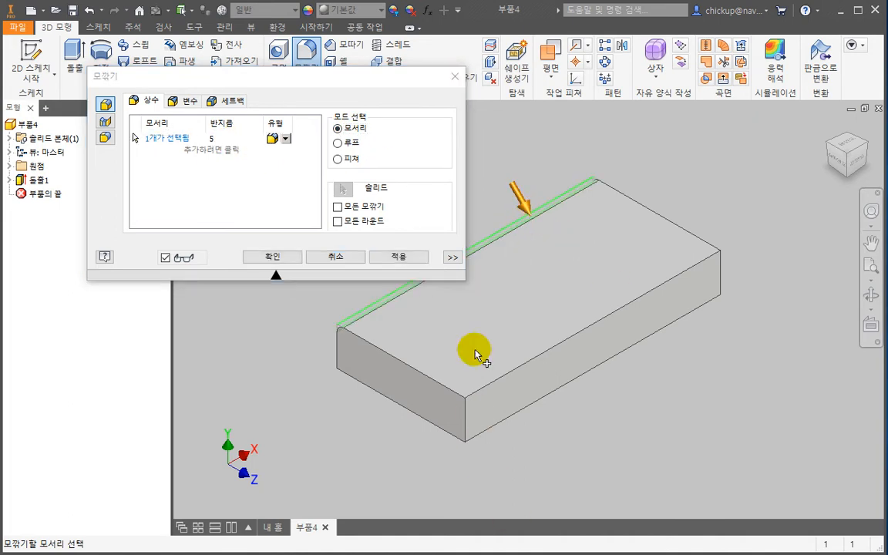
left_click(508, 231, "ctrl")
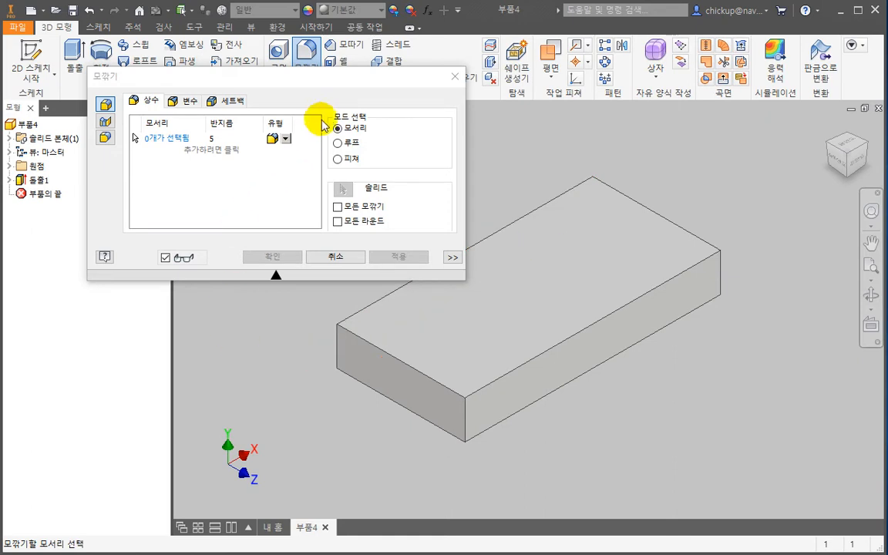
Try the 5 mm fillet on the edge loop around the block's top face using loop selection mode
left_click(350, 143)
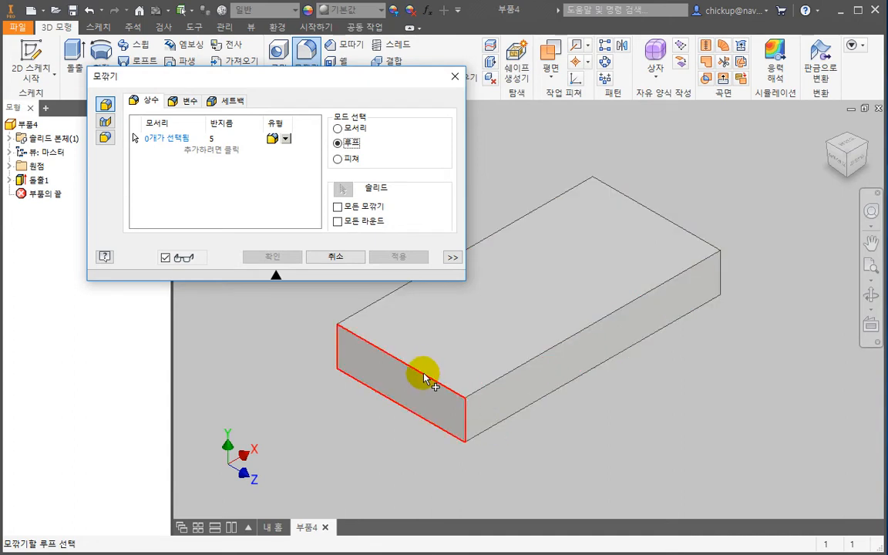
left_click(348, 321)
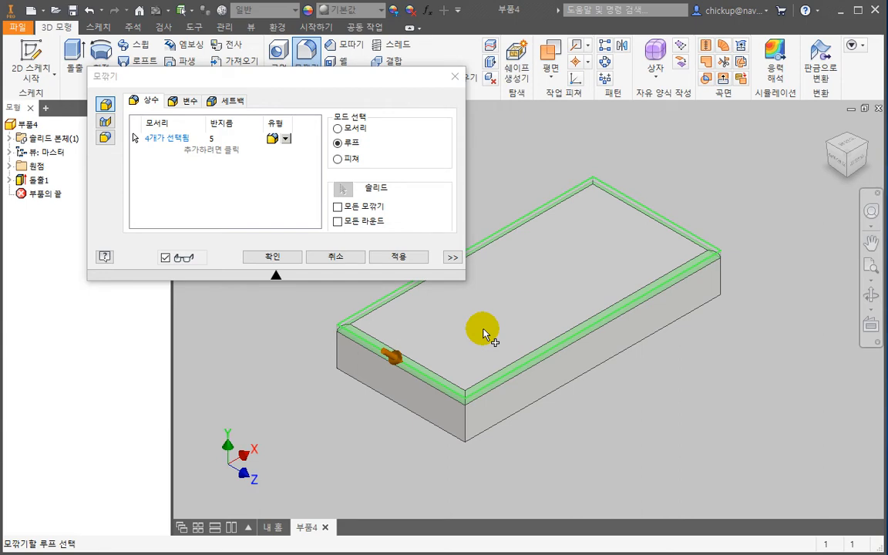
key("Escape")
Try a 5 mm fillet on all edges of the block's extrusion using feature selection mode
key("f")
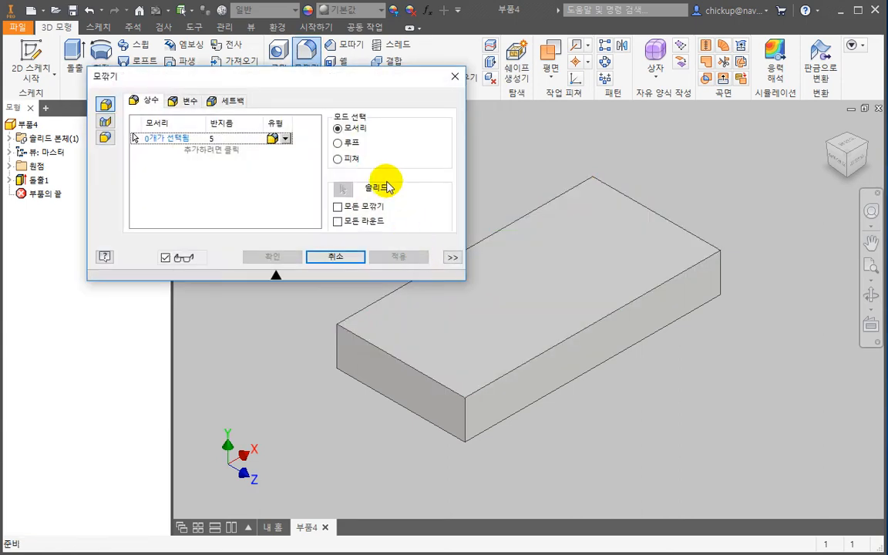
left_click_drag(252, 80, 368, 67)
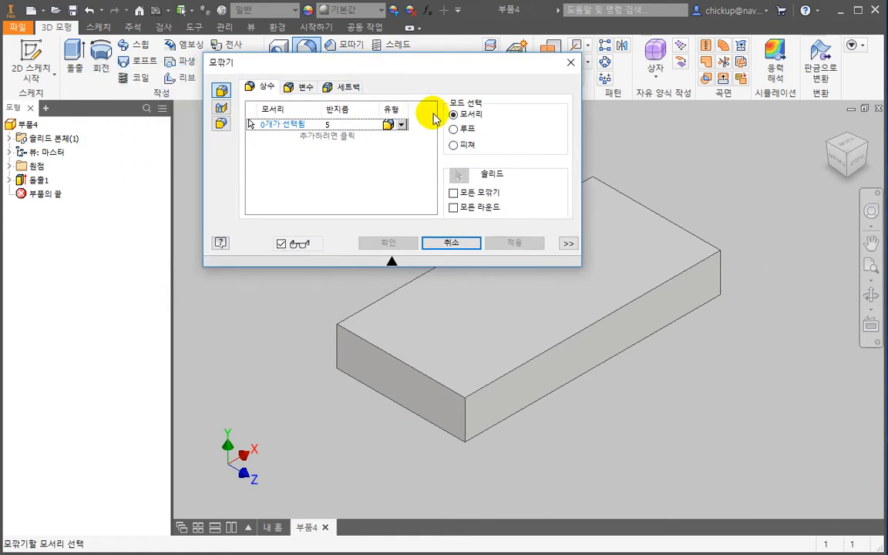
left_click(454, 146)
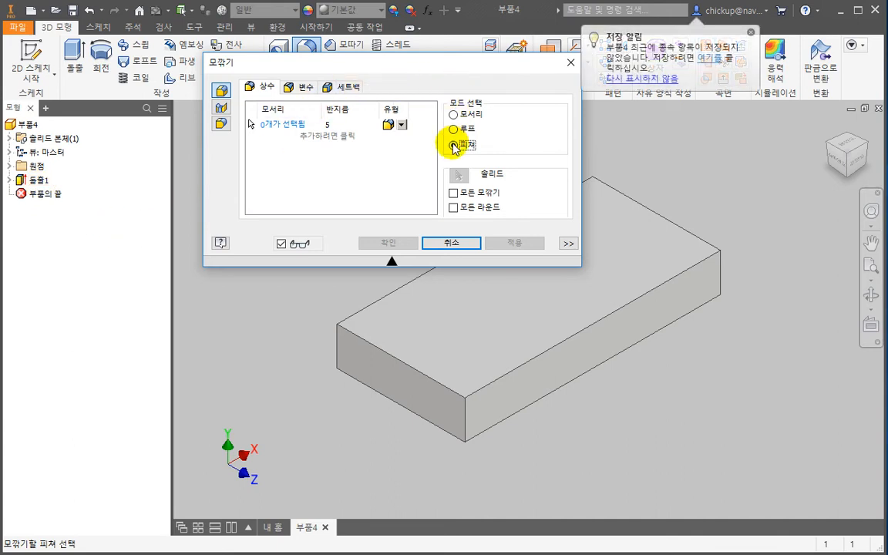
left_click(40, 181)
middle_click_drag(357, 413, 566, 414, "shift")
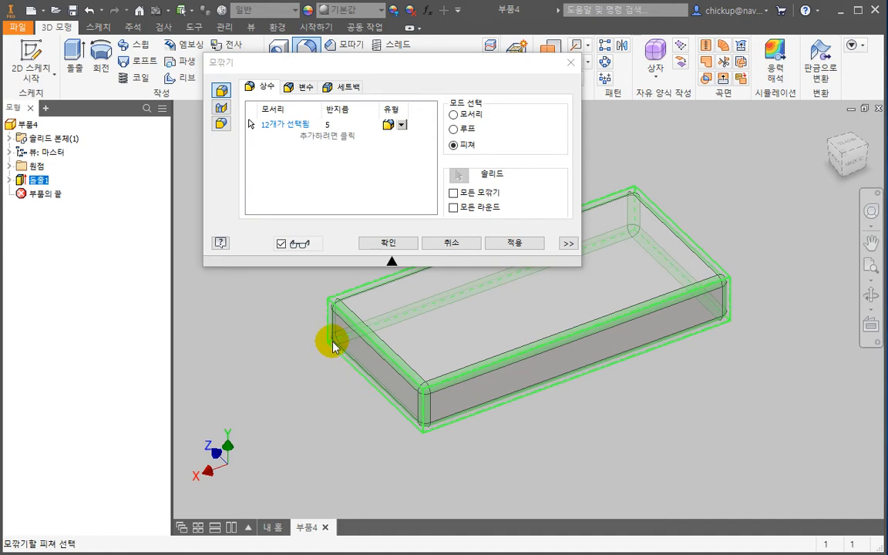
key("Escape")
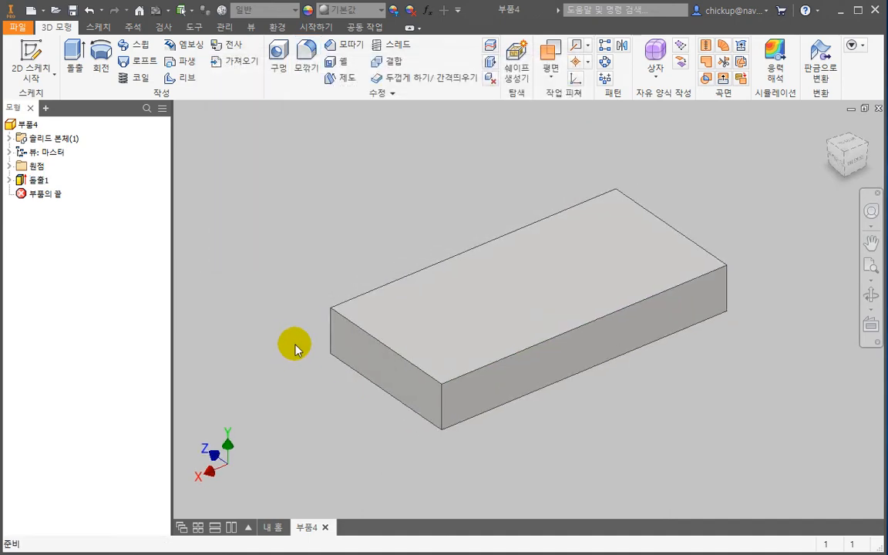
Sketch a center rectangle on the block's top face, centred on the origin
left_click(521, 291)
left_click(625, 282)
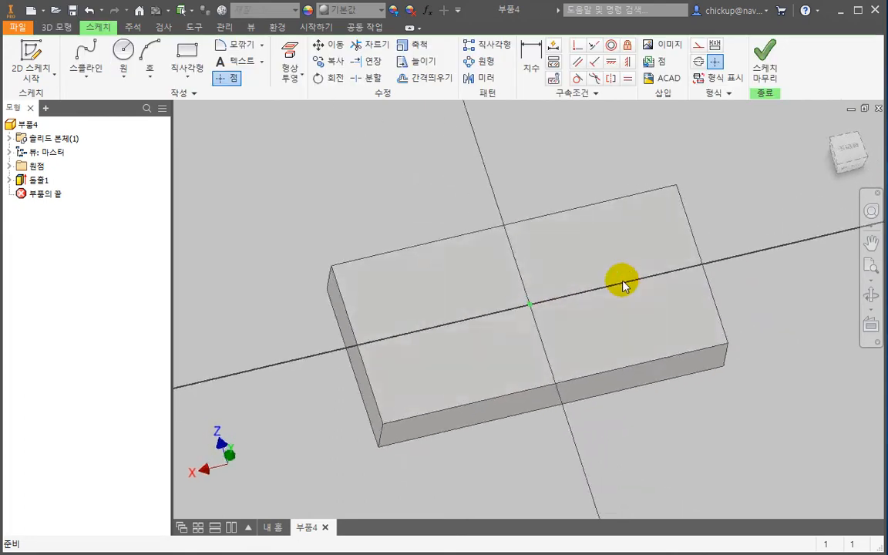
left_click(185, 73)
left_click(184, 148)
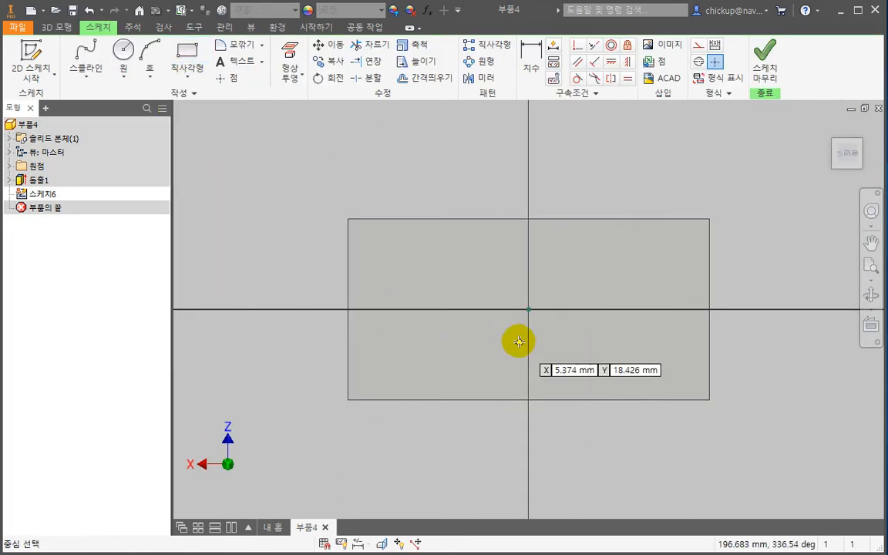
left_click(528, 309)
left_click(467, 263)
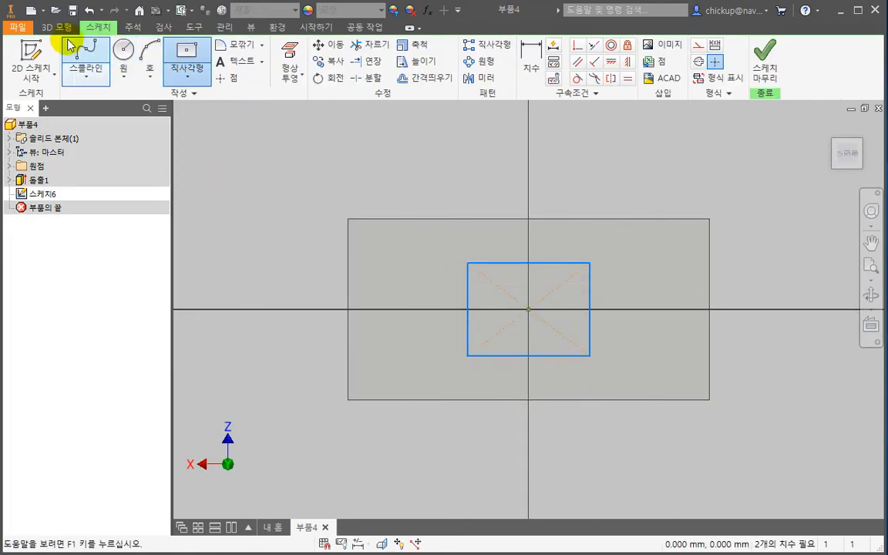
Extrude the rectangle 40 mm upward as a boss joined to the block
left_click(56, 27)
left_click(74, 65)
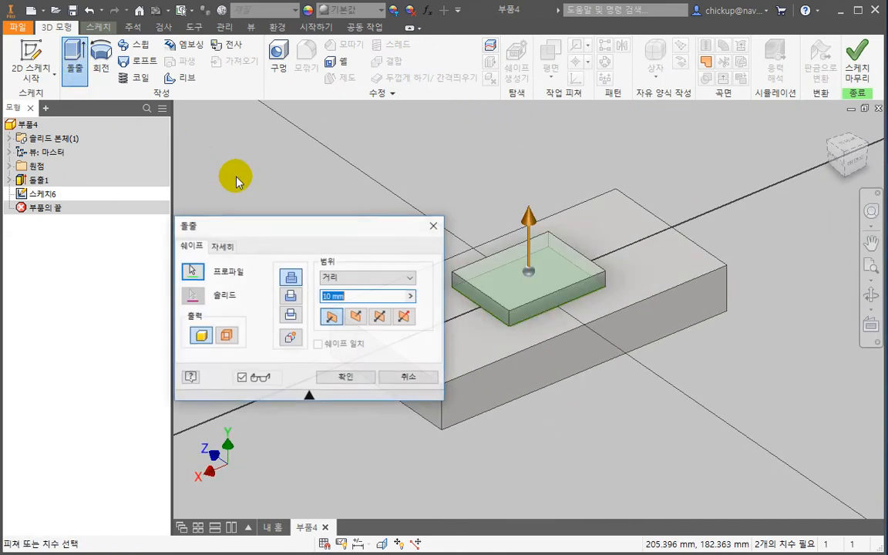
left_click_drag(522, 239, 532, 172)
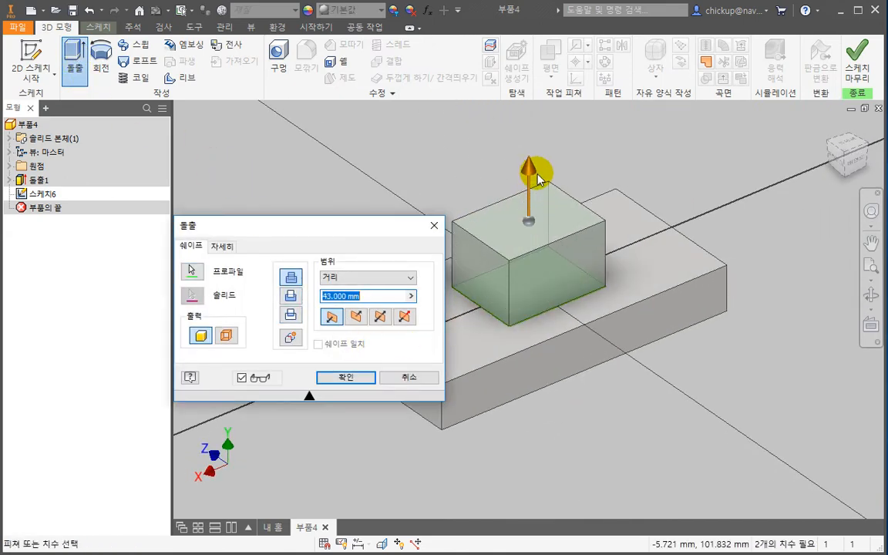
type("40")
key("Return")
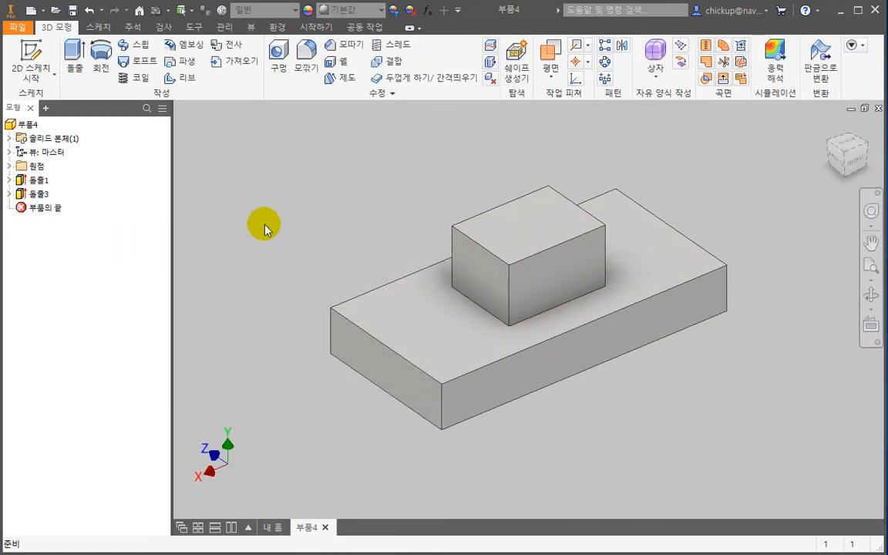
Try a 5 mm fillet on all edges of both the base block and the boss using feature selection mode
left_click(306, 58)
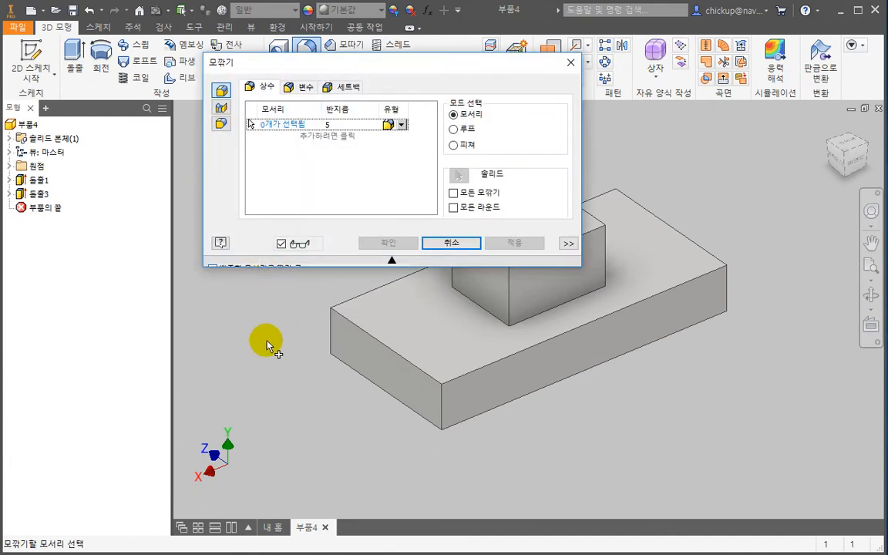
middle_click_drag(269, 344, 366, 349)
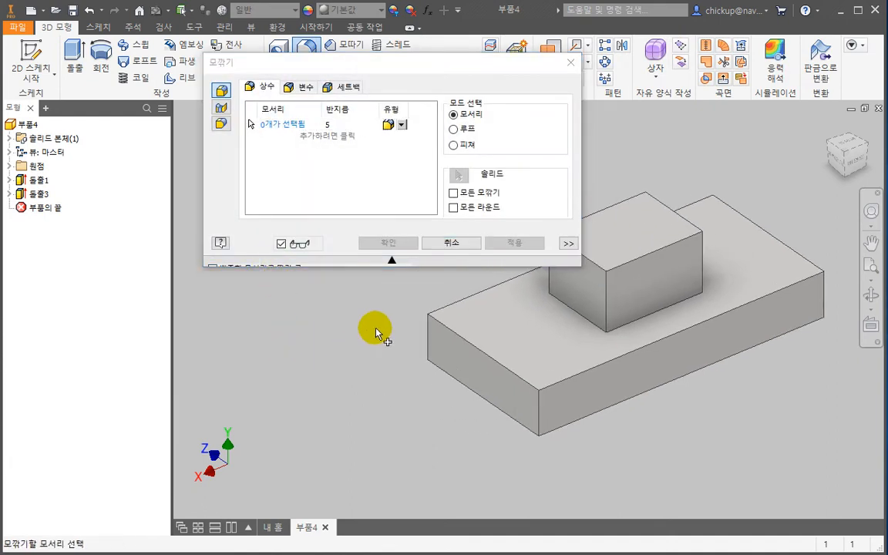
left_click(453, 145)
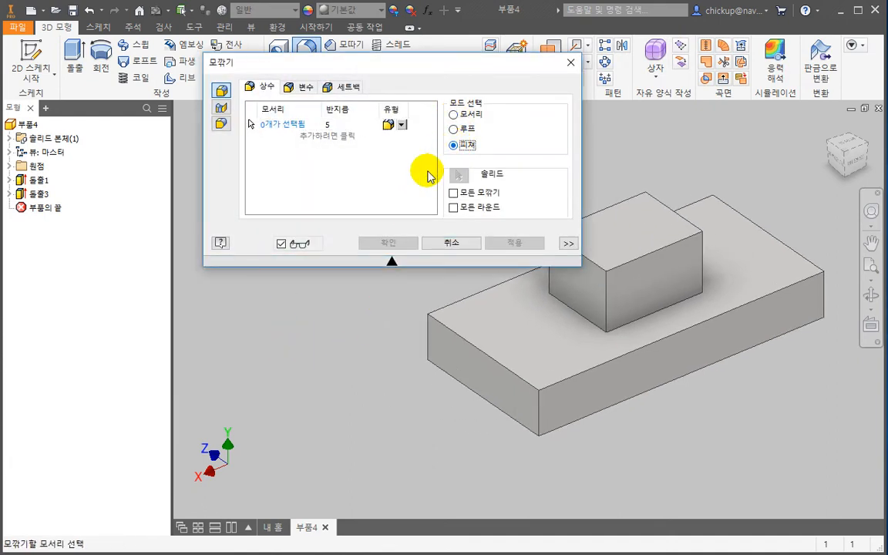
left_click(539, 337)
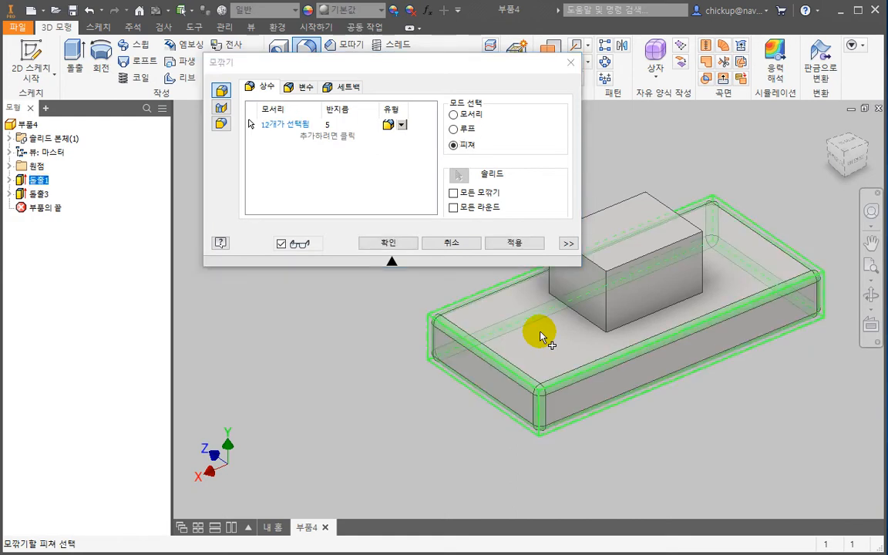
left_click(585, 295)
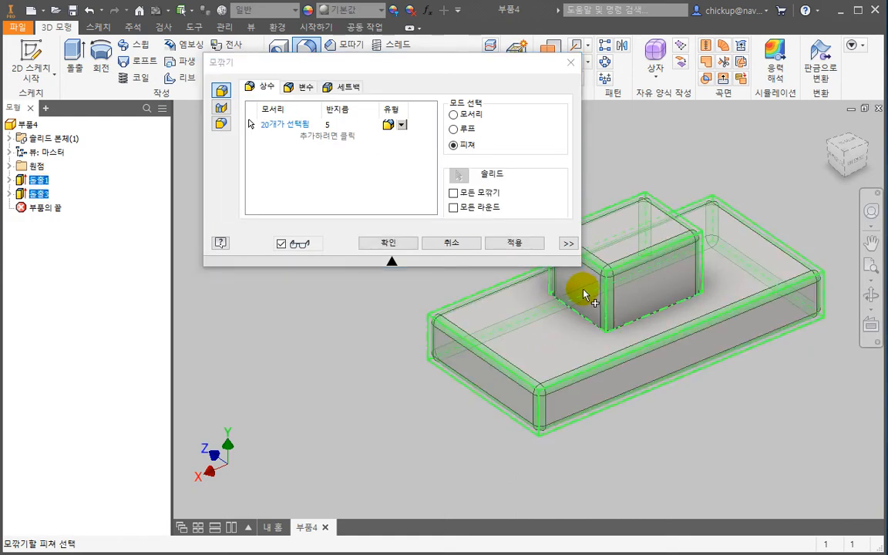
left_click(460, 57)
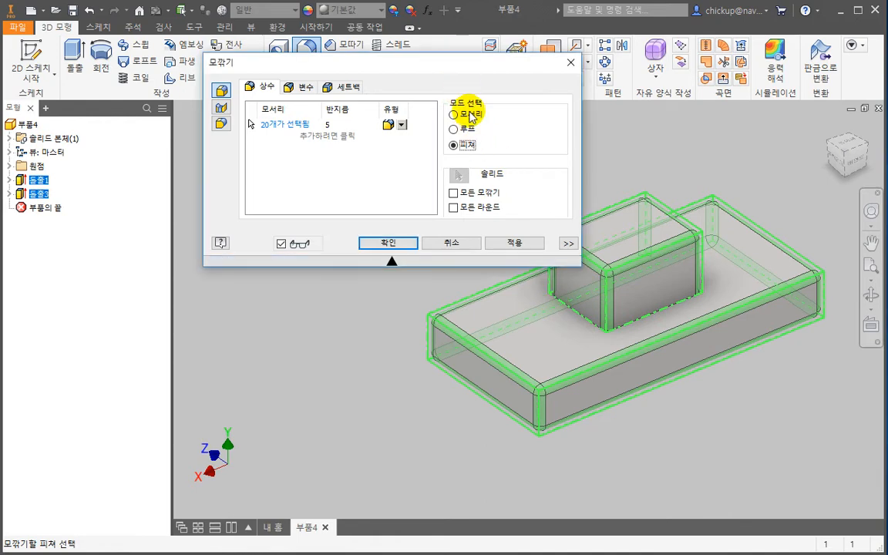
left_click(455, 146)
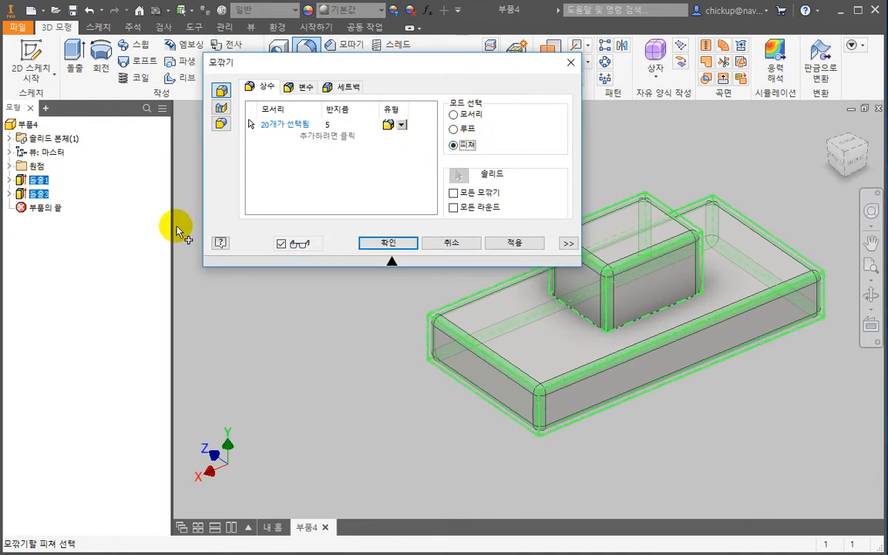
key("Escape")
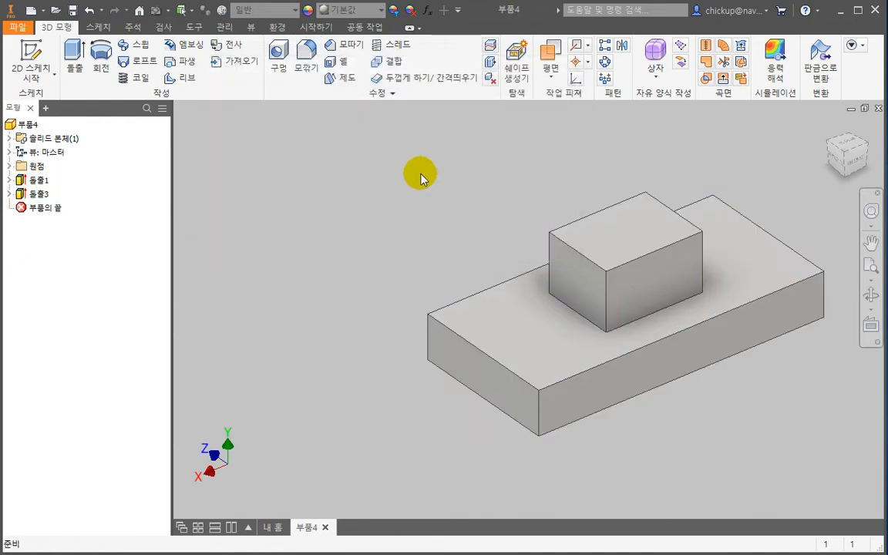
Try 5 mm fillets on the whole part using the all-fillets and all-rounds options
left_click(307, 54)
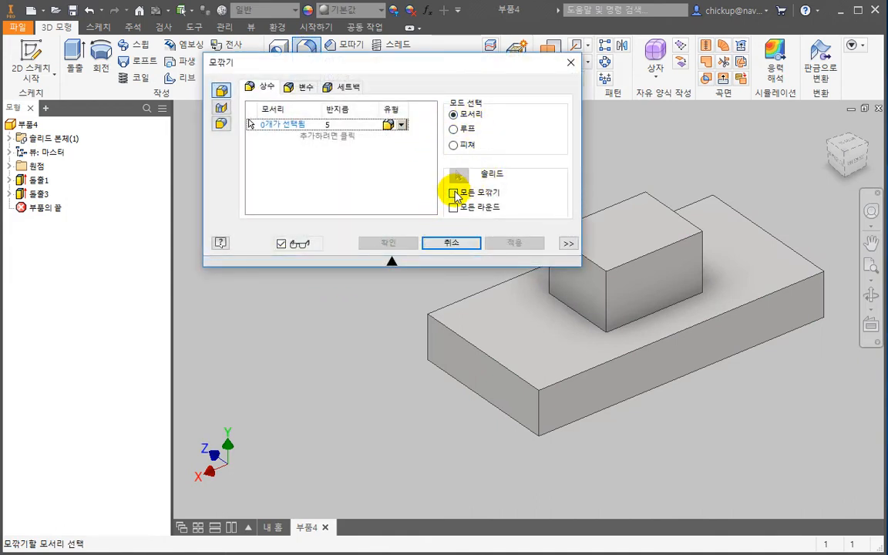
left_click(454, 194)
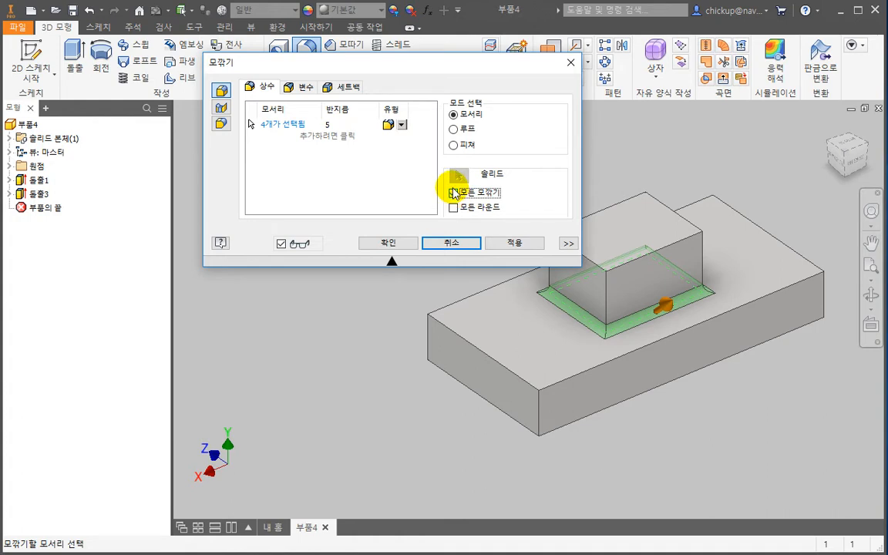
left_click(453, 208)
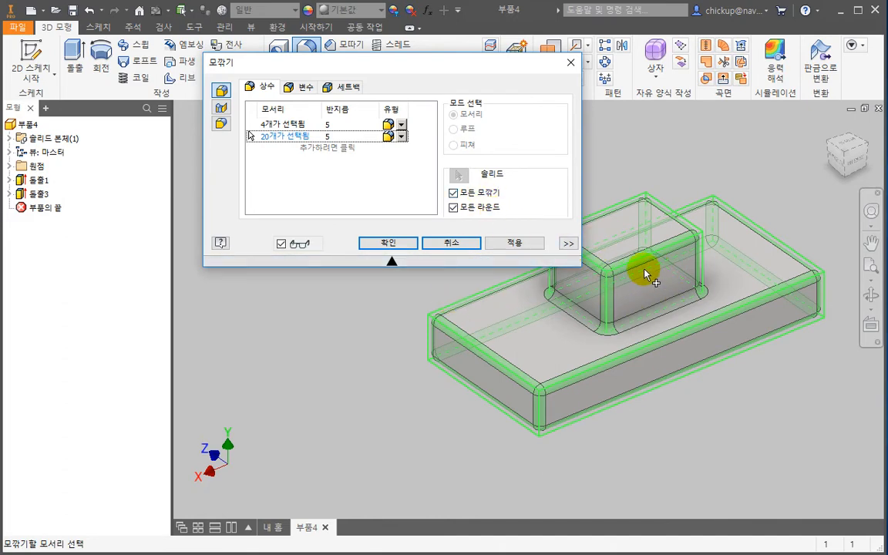
key("Escape")
Change the boss extrusion's operation to New Solid and expand the list of solid bodies
double_click(38, 194)
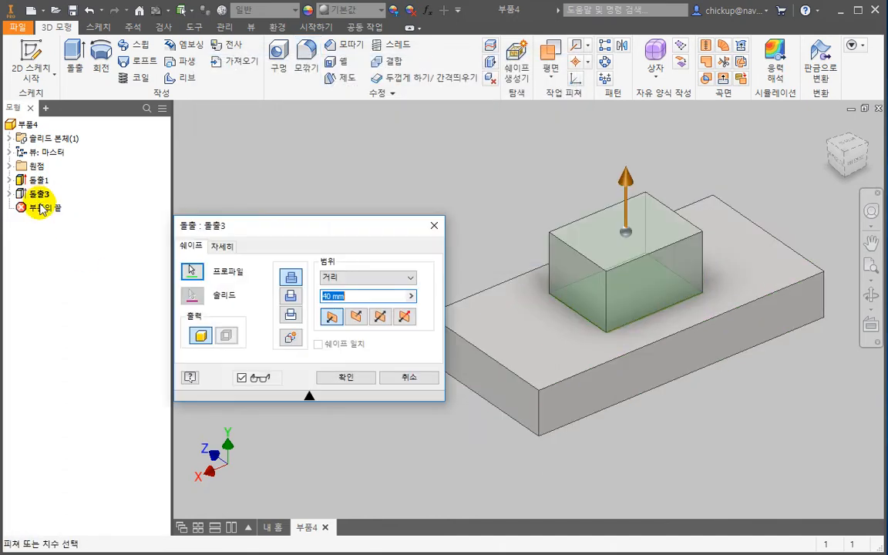
left_click_drag(247, 228, 252, 175)
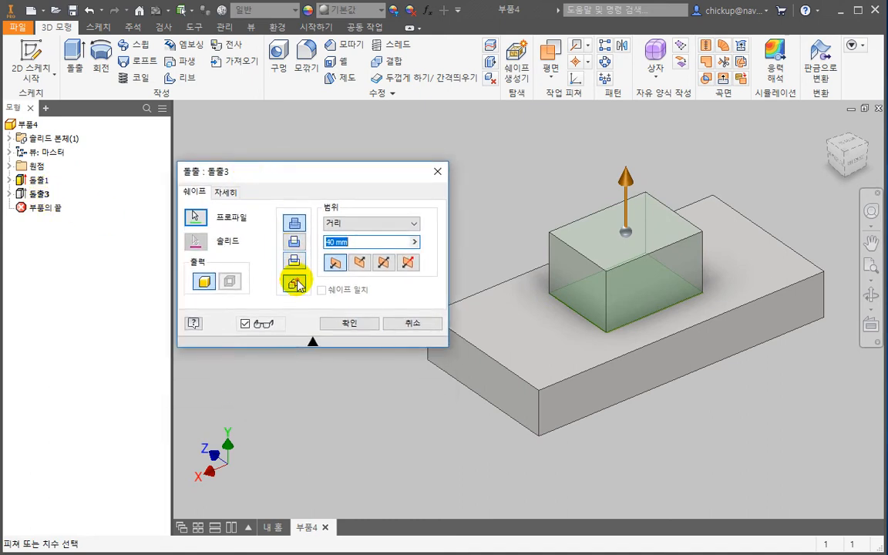
left_click(346, 324)
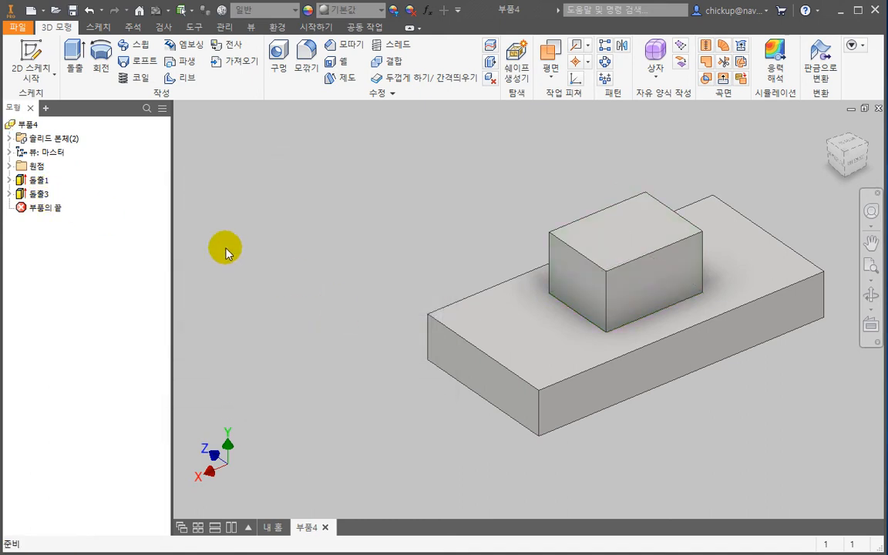
left_click(10, 138)
left_click(48, 153)
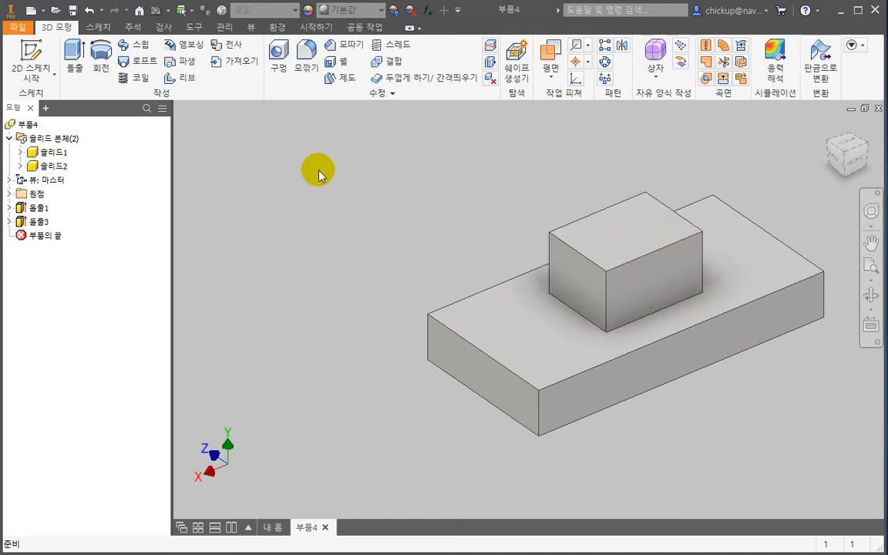
Try 5 mm fillets on only the boss solid with all fillets and all rounds, checking the variable and setback settings
left_click(307, 64)
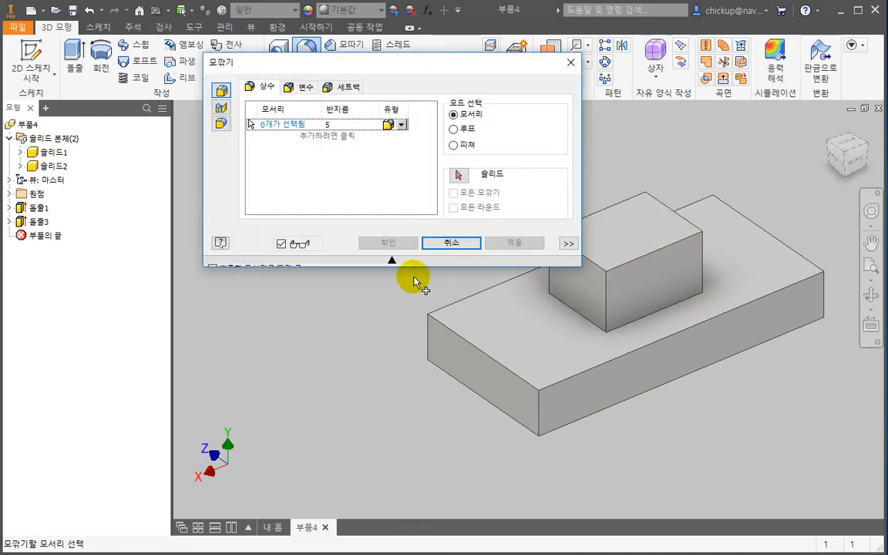
left_click(460, 177)
left_click(622, 243)
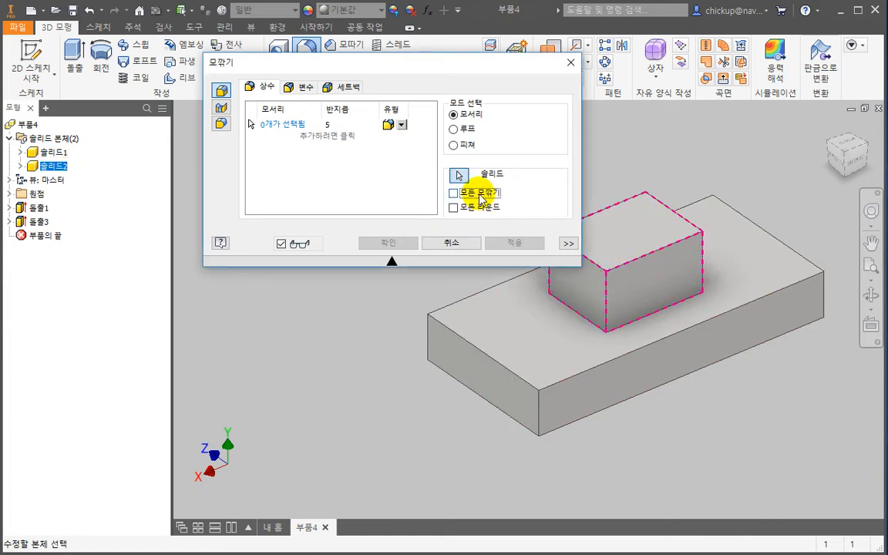
left_click(467, 209)
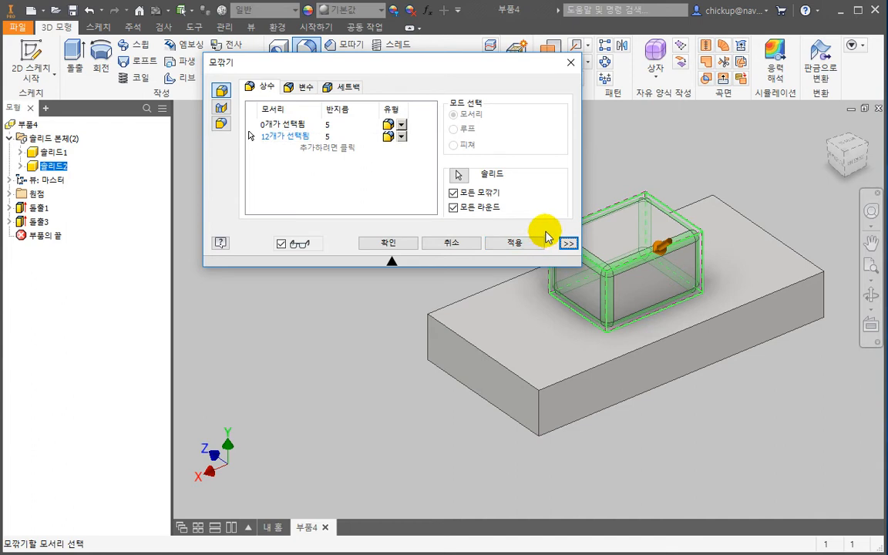
left_click(303, 86)
left_click(348, 88)
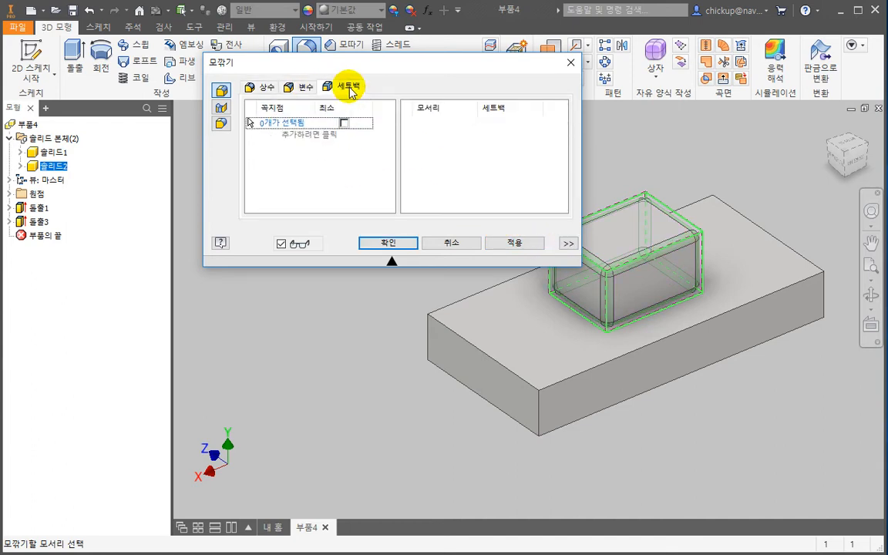
left_click(308, 89)
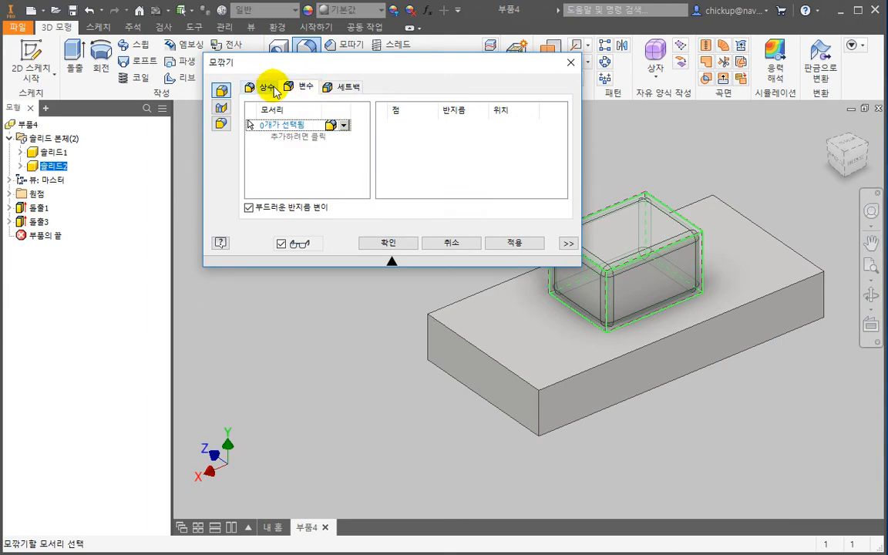
key("Escape")
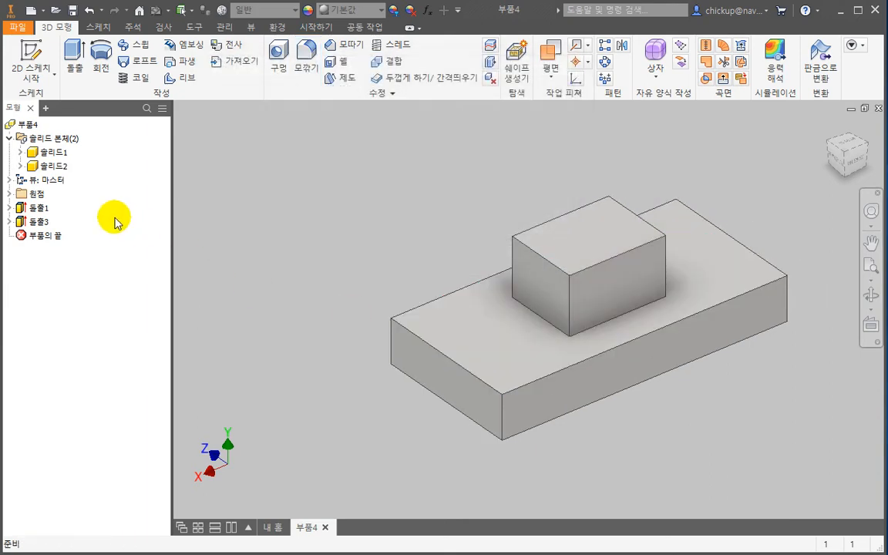
Change the boss extrusion's operation back to Join
double_click(48, 222)
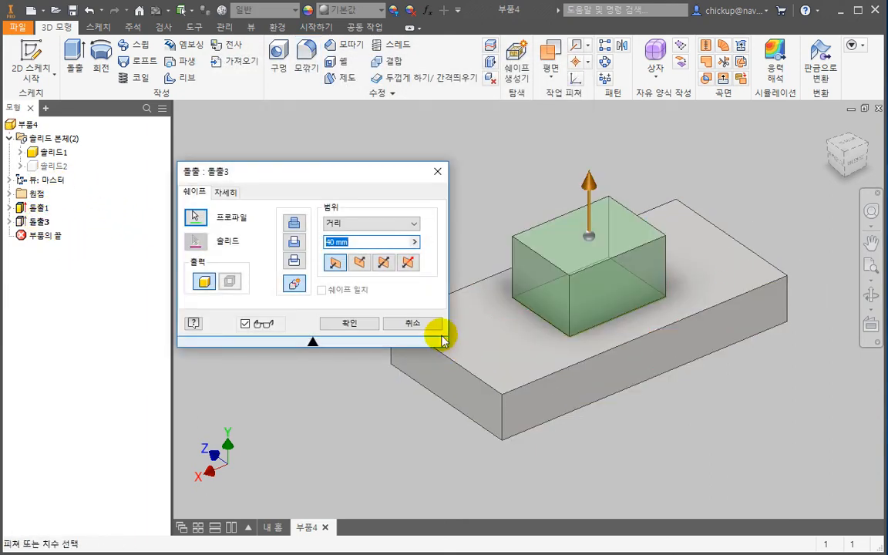
left_click(294, 223)
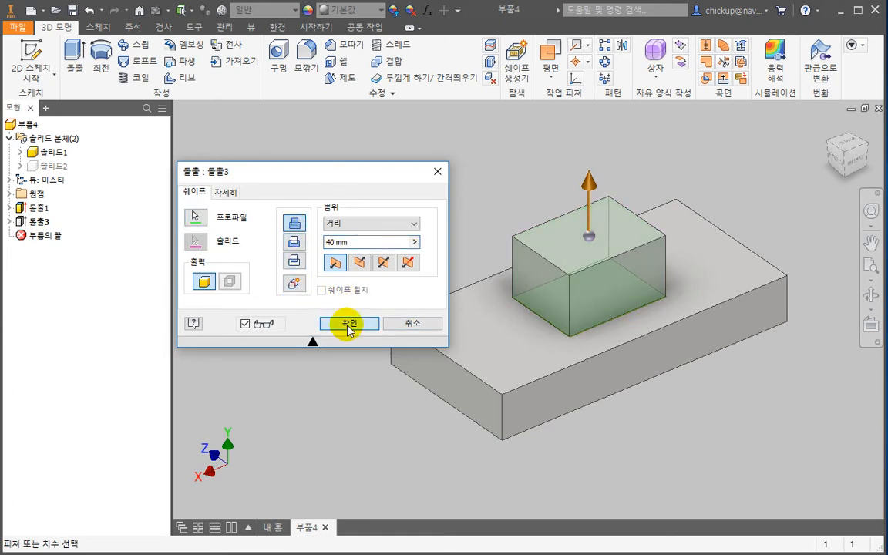
left_click(348, 324)
Start a fillet and add one long top edge of the boss with a constant 5 mm radius
left_click(305, 58)
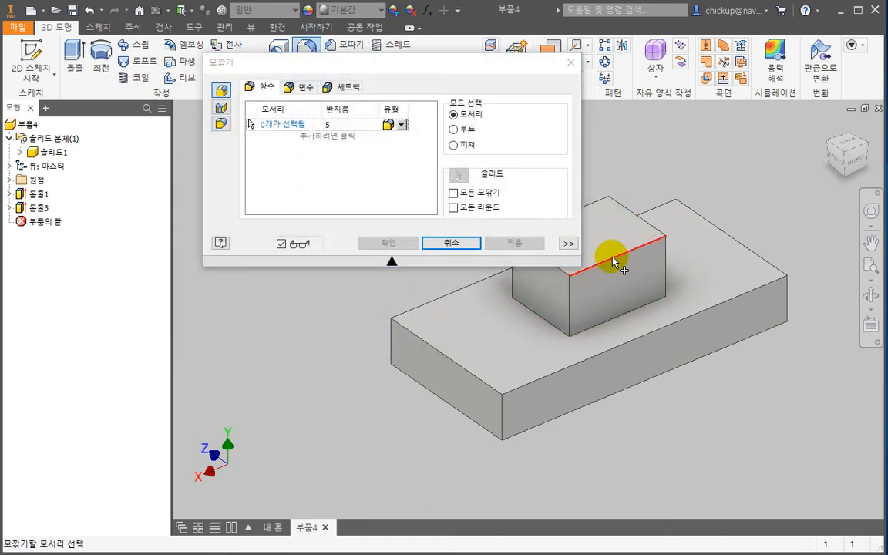
left_click(615, 262)
scroll(569, 280, "down", 5)
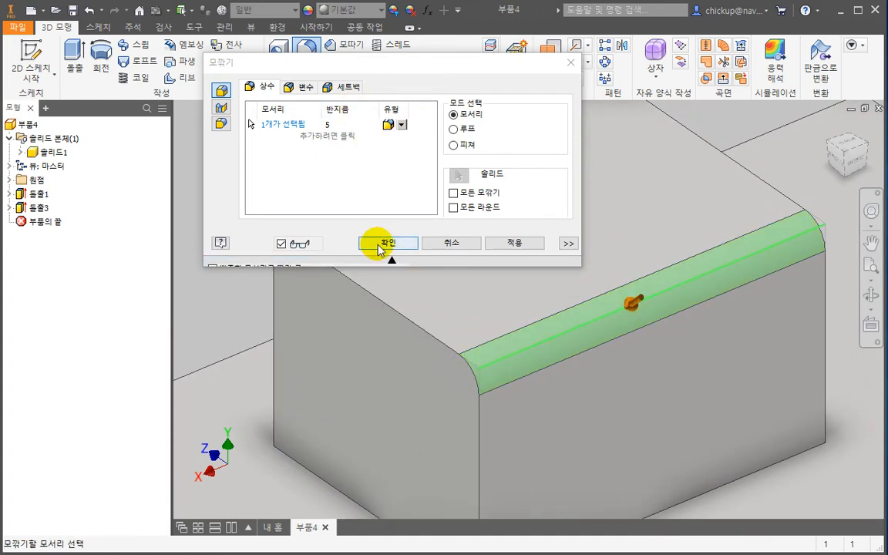
Add the opposite long top edge of the boss as a variable-radius fillet
left_click(306, 87)
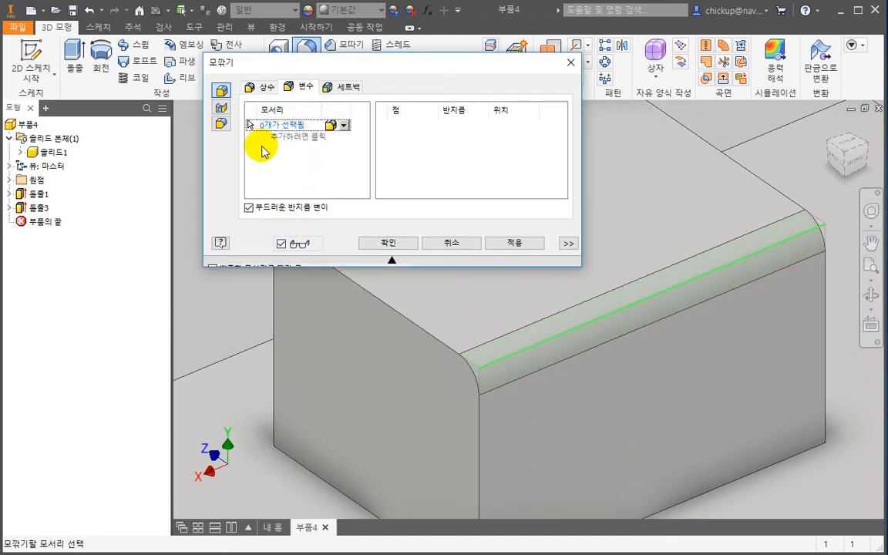
scroll(367, 413, "down", 3)
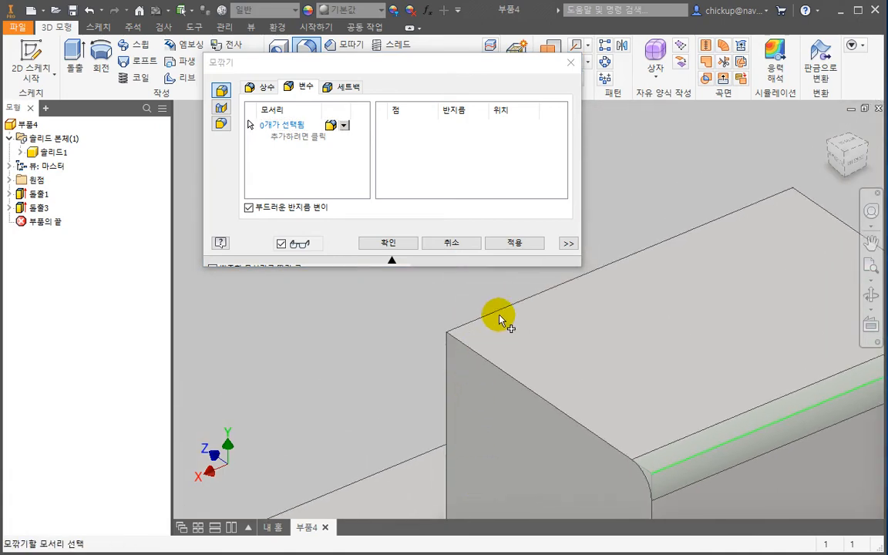
left_click(503, 313)
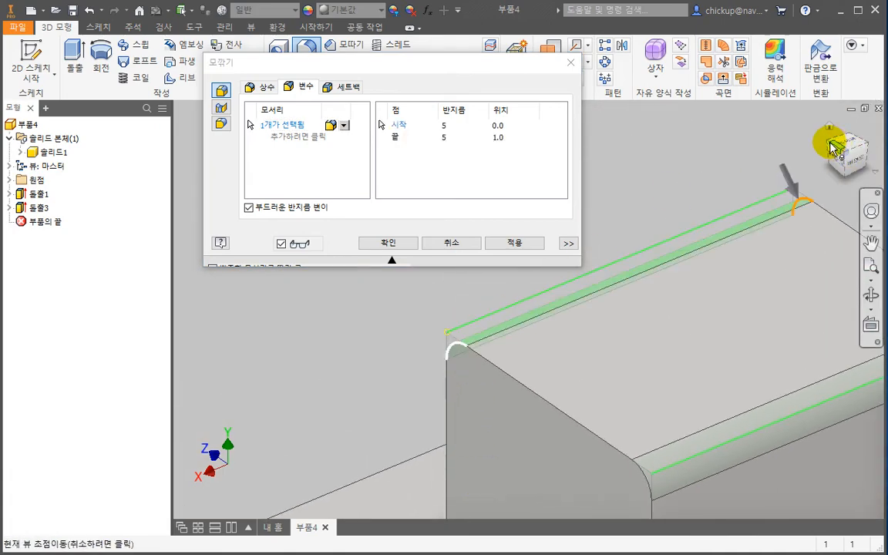
left_click(832, 146)
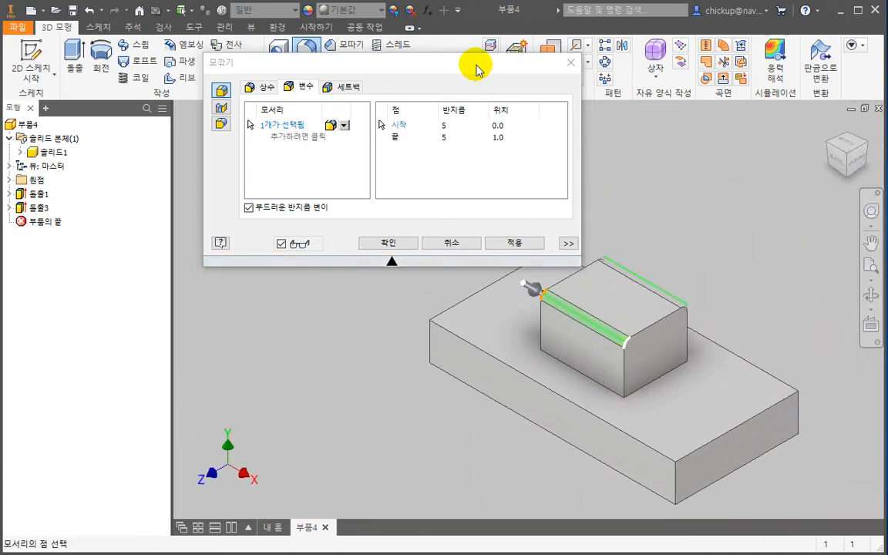
left_click_drag(475, 69, 336, 109)
scroll(584, 370, "up", 5)
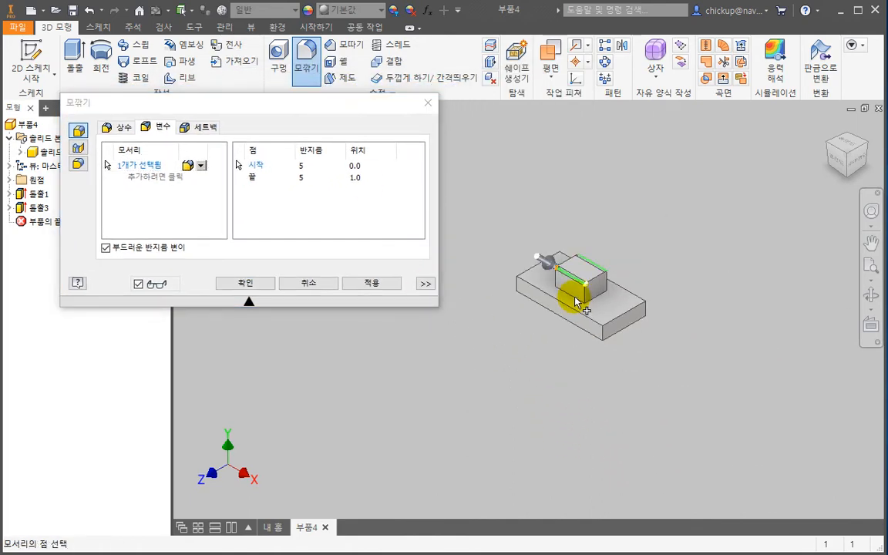
scroll(576, 302, "down", 6)
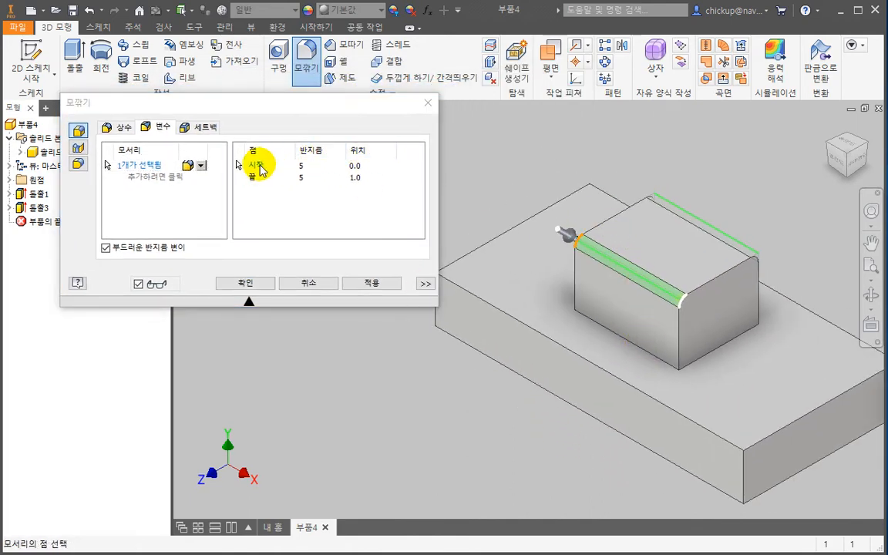
Set the variable fillet's start-point radius to 10 mm and inspect the tapering preview along the edge
left_click(261, 170)
scroll(586, 246, "down", 4)
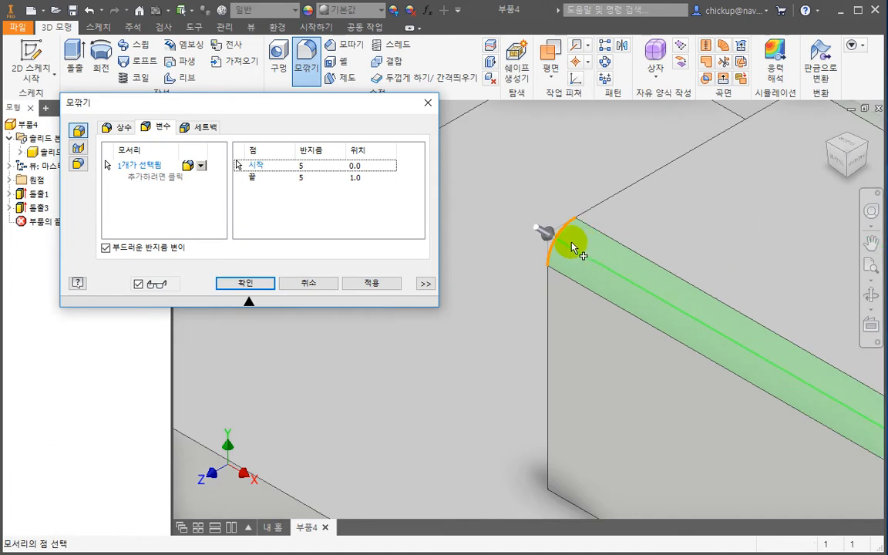
key("Return")
left_click(307, 180)
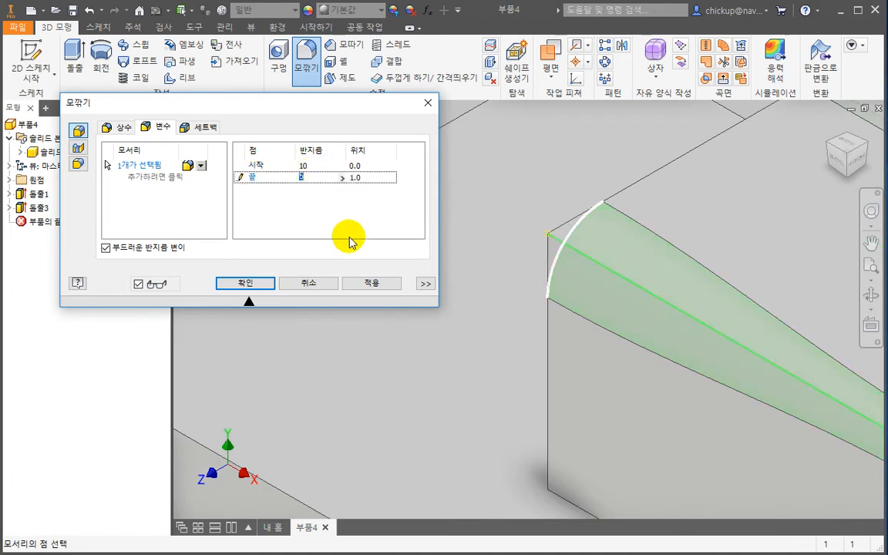
left_click(281, 209)
scroll(588, 246, "up", 1)
middle_click_drag(589, 247, 629, 305)
scroll(620, 316, "down", 3)
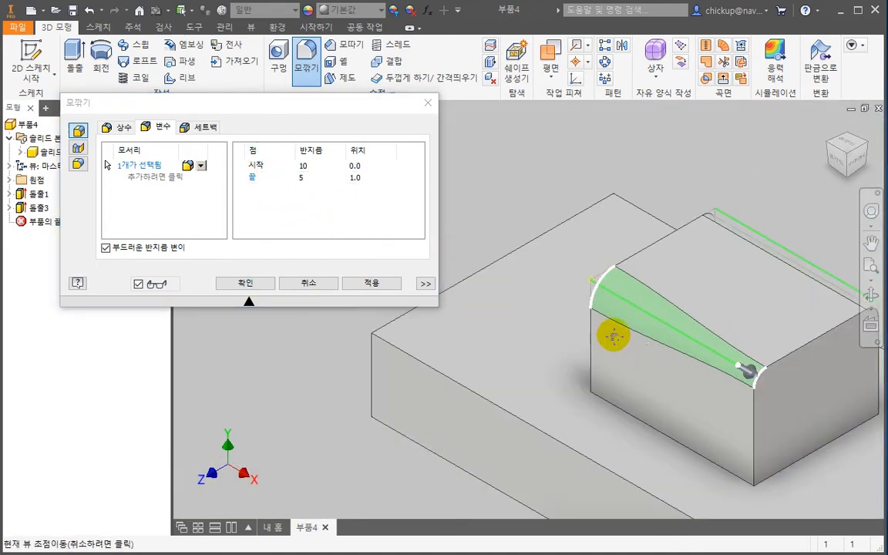
scroll(640, 346, "up", 2)
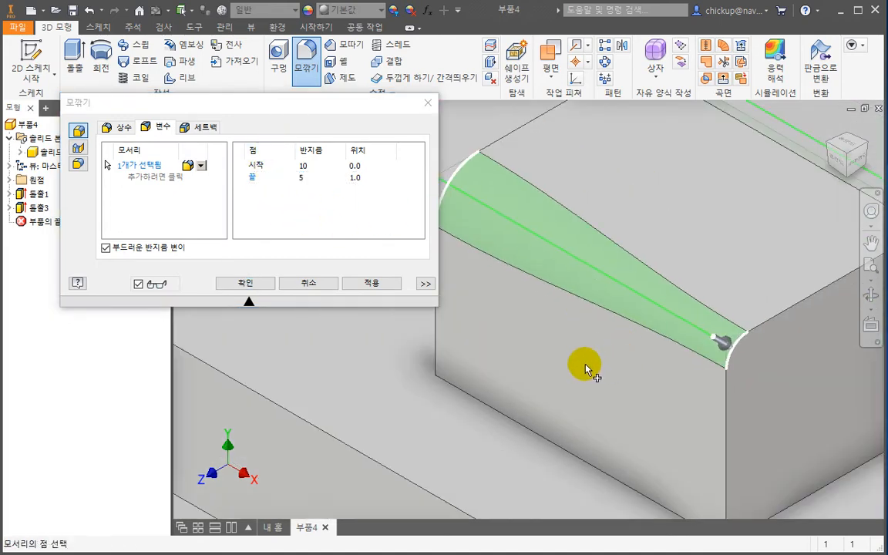
Set the variable fillet's start-point radius to 5 mm and reposition the dialog clear of the boss
left_click(305, 167)
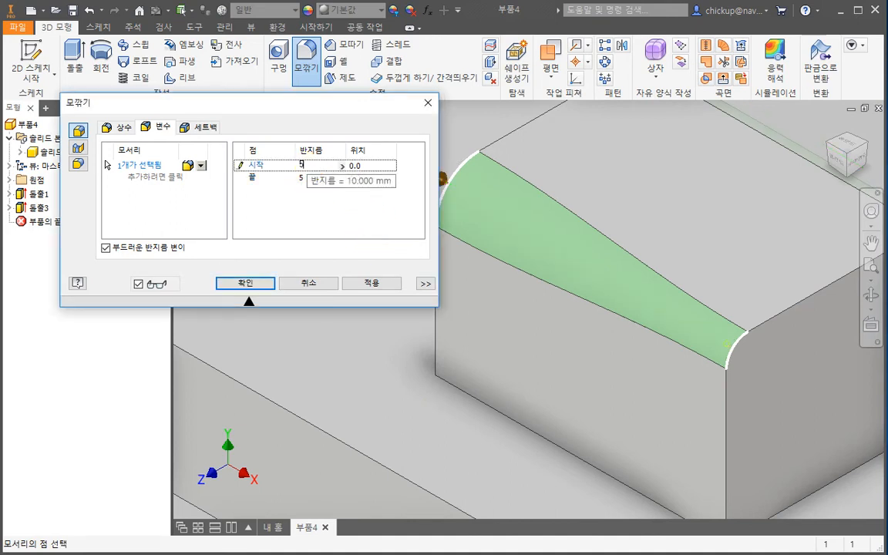
type("5")
key("Return")
left_click_drag(347, 110, 299, 95)
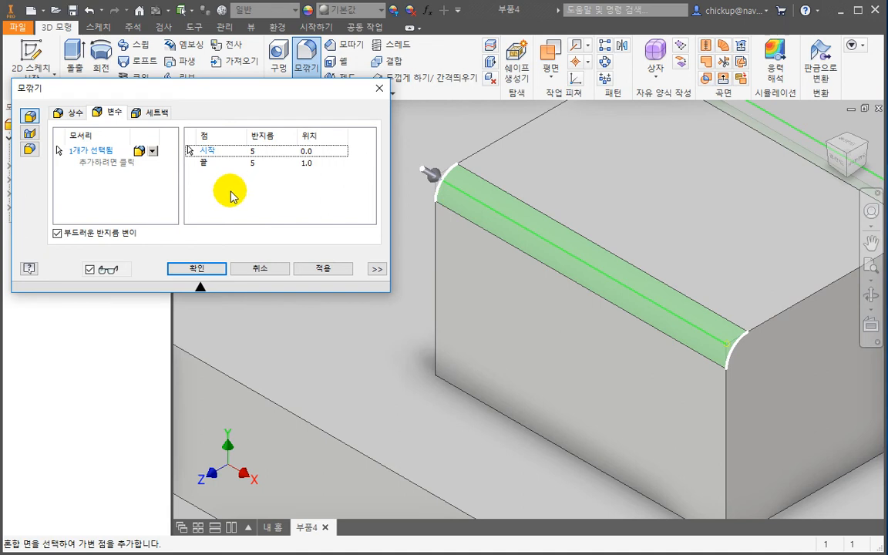
Set the variable fillet's start-point radius to 10 mm and select the end and start points in turn
left_click(445, 176)
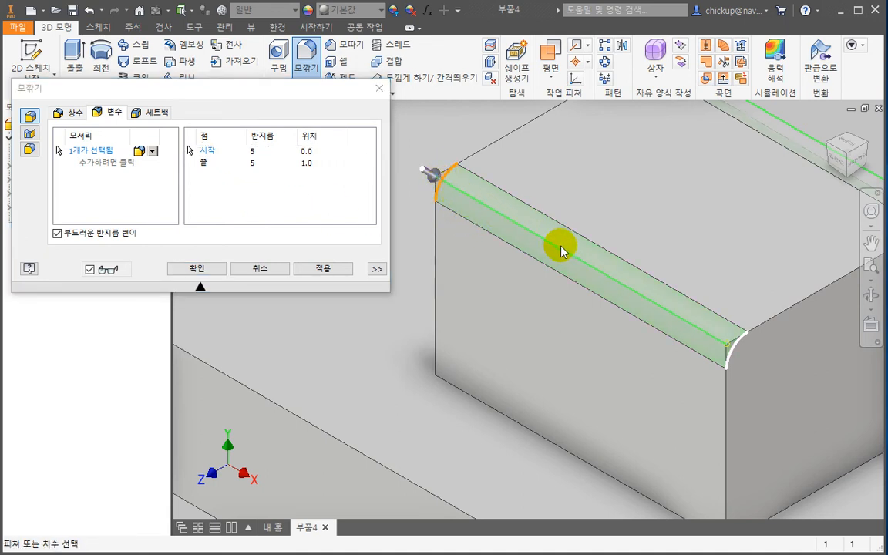
left_click(257, 202)
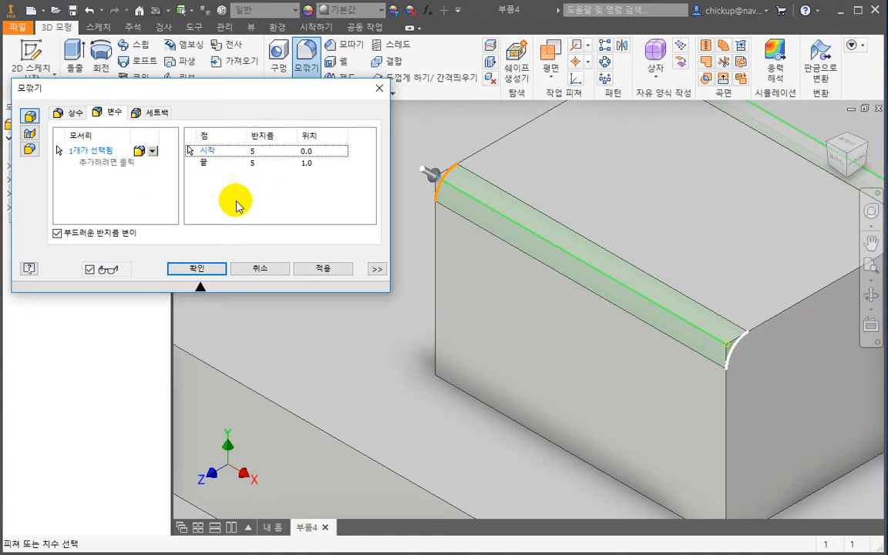
left_click(727, 344)
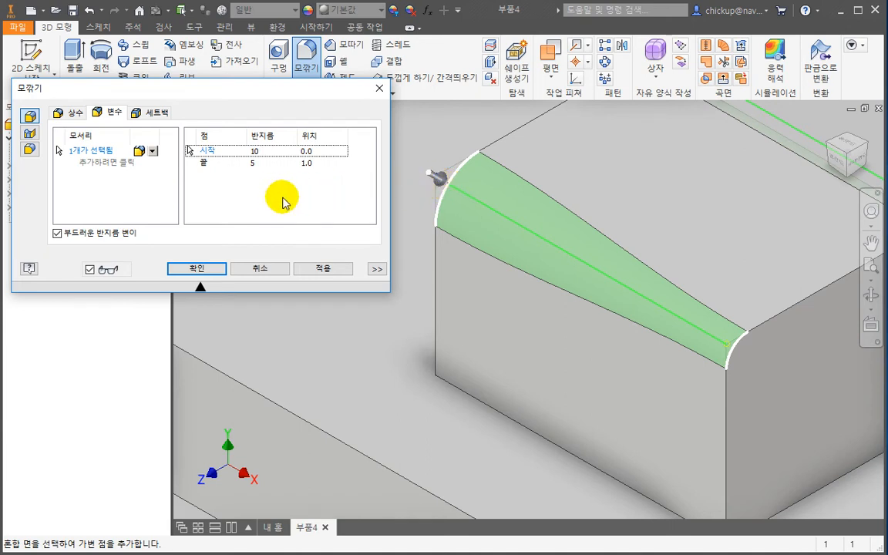
left_click(211, 163)
left_click(208, 151)
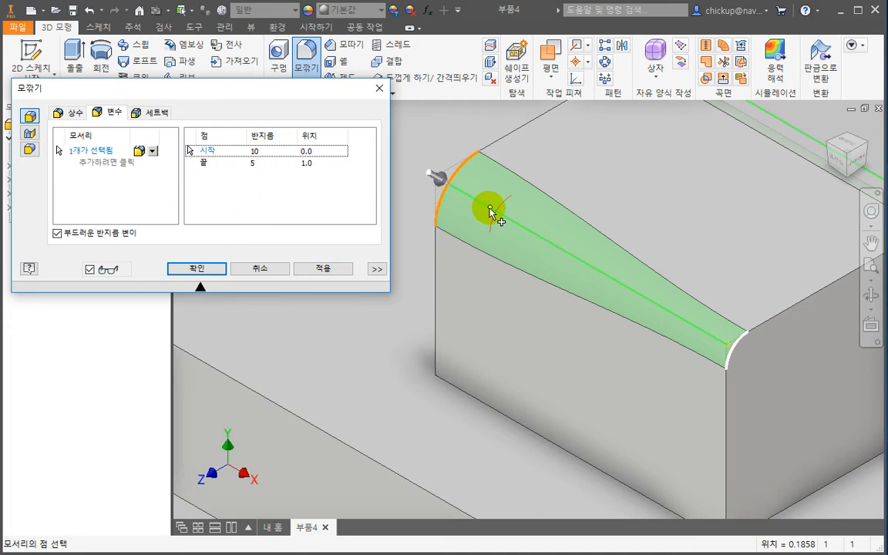
Add an intermediate point on the variable fillet edge at position 0.5 with an 8 mm radius
left_click(548, 245)
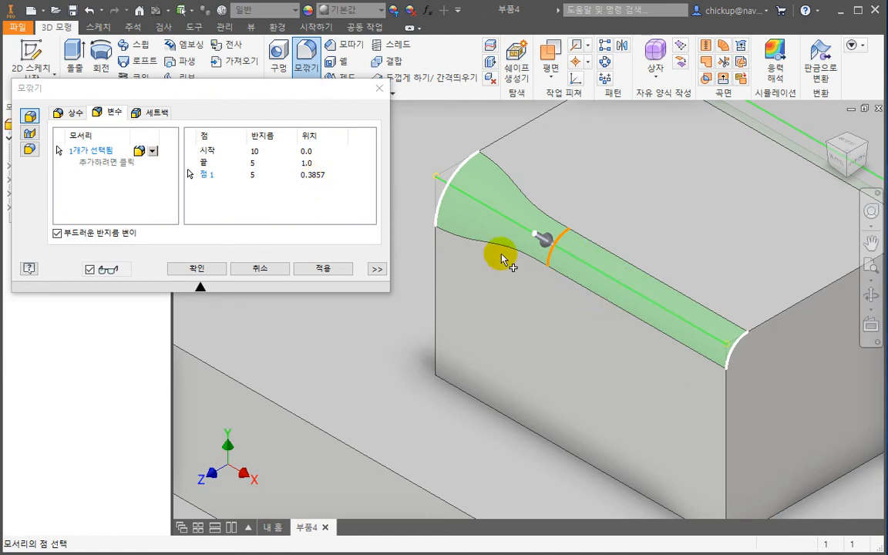
left_click(314, 175)
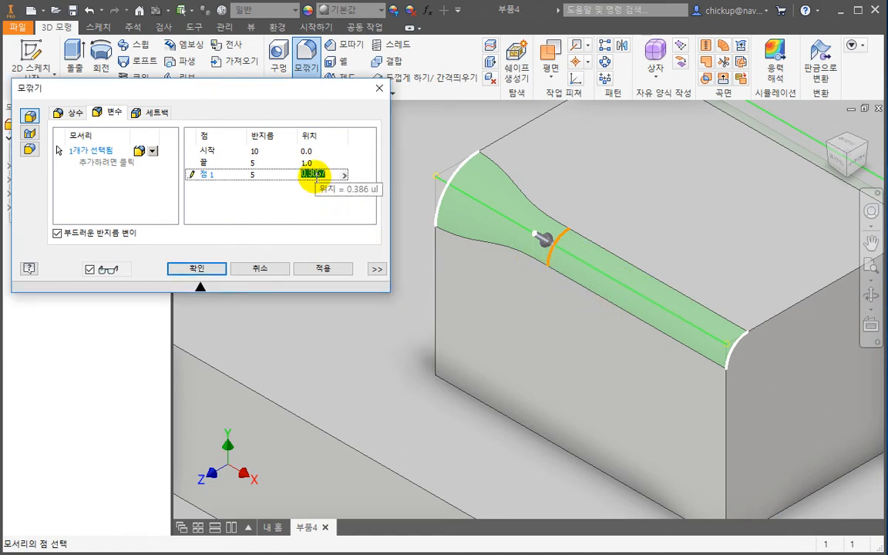
key("Return")
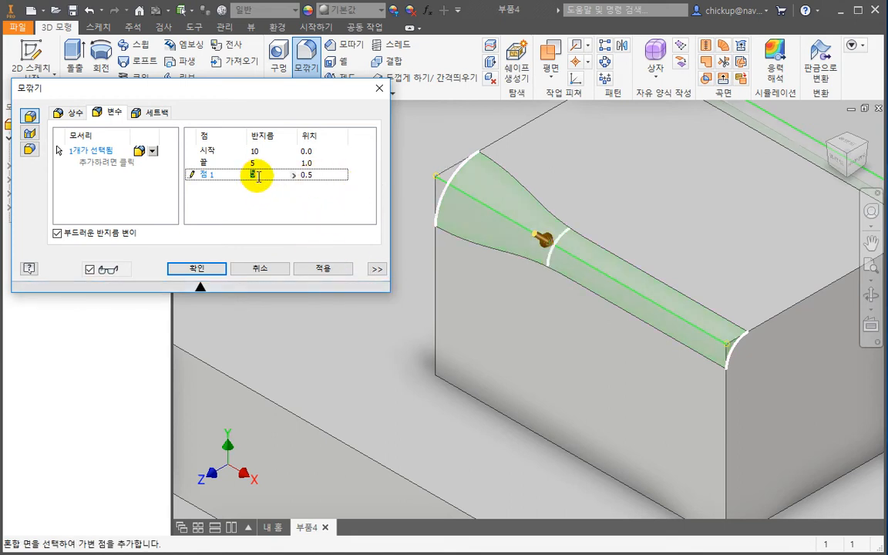
type("8")
key("Return")
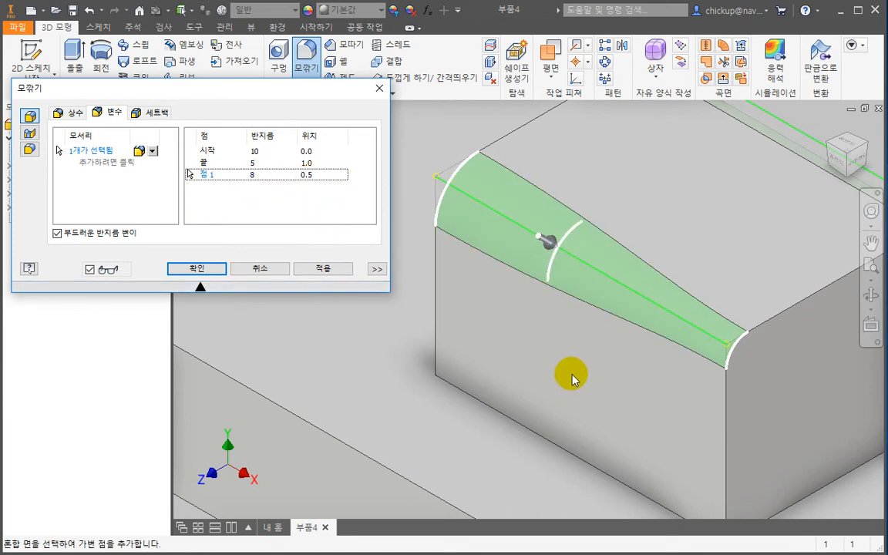
Add a second intermediate point near the end of the variable fillet edge at position 0.8 with a 10 mm radius
middle_click_drag(573, 378, 588, 308, "shift")
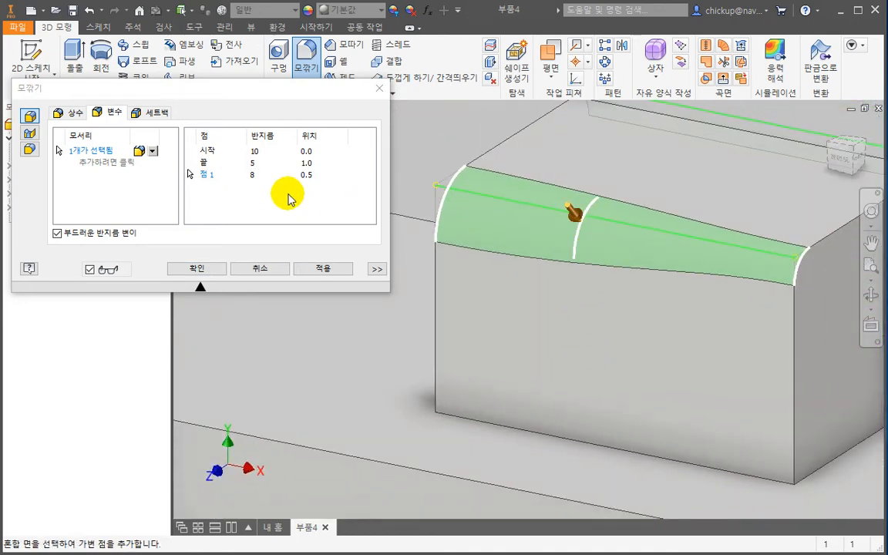
left_click(256, 204)
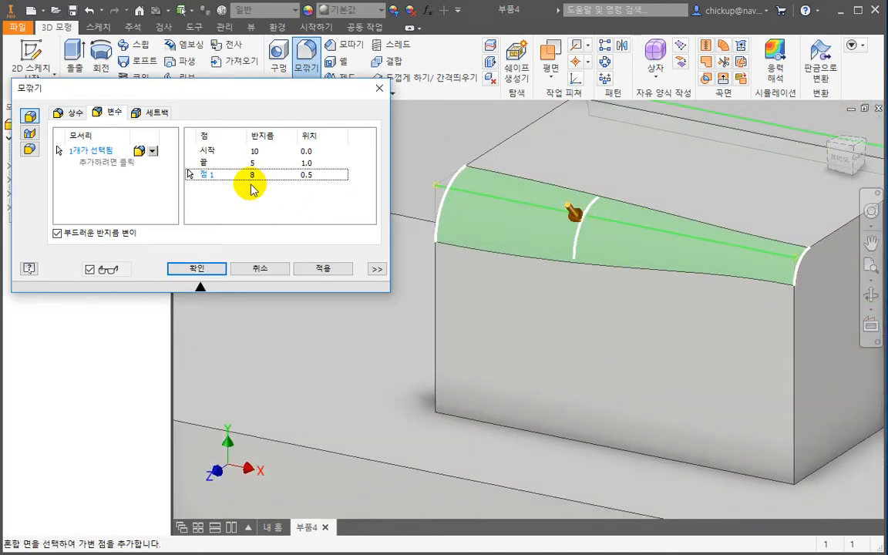
left_click(206, 163)
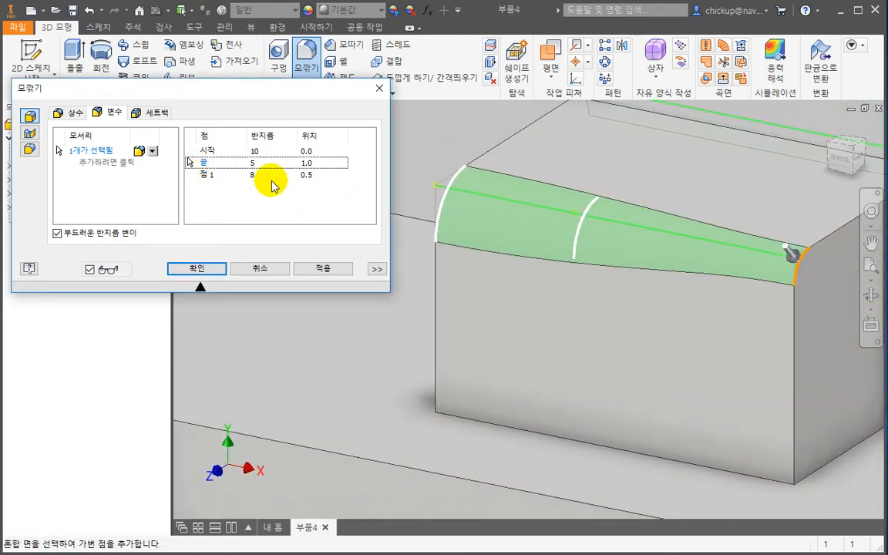
left_click(723, 247)
left_click(310, 186)
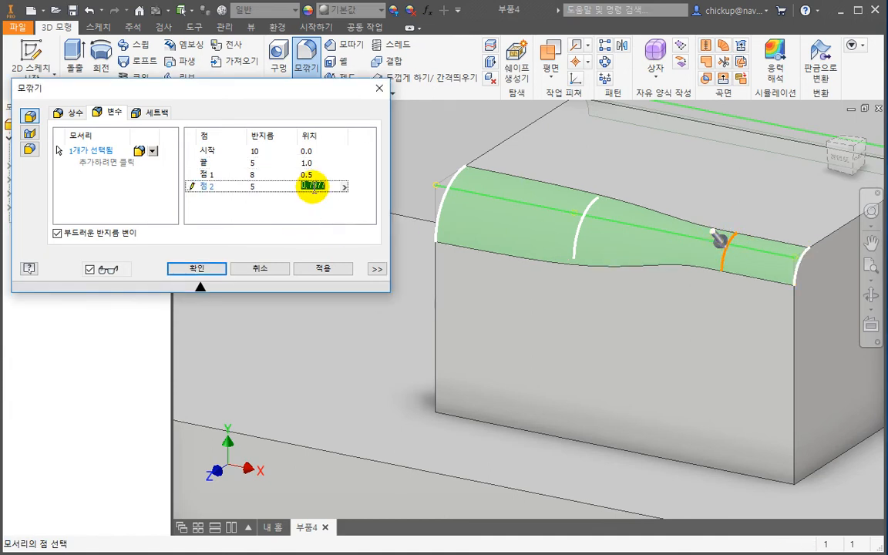
type("0.8")
left_click(261, 188)
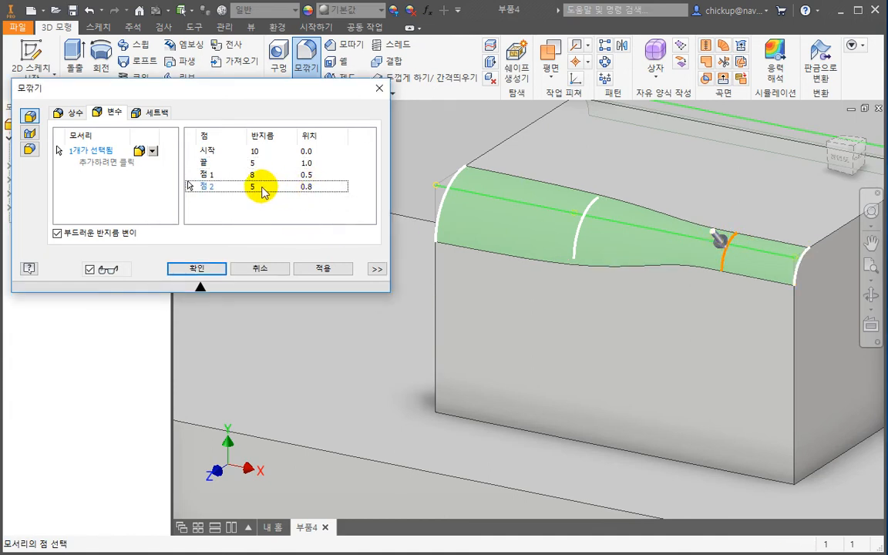
type("10")
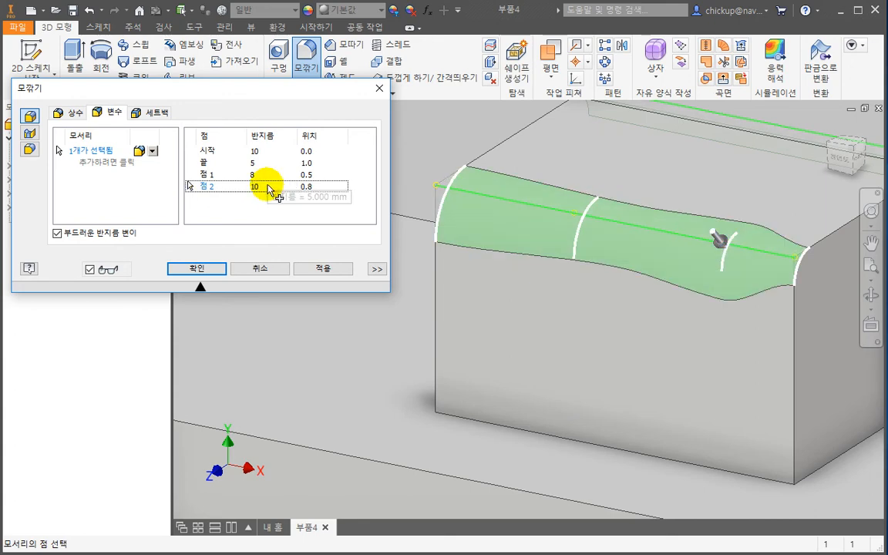
Confirm the fillet and examine the finished variable-radius face from several sides
left_click(198, 268)
middle_click_drag(669, 332, 599, 321, "shift")
left_click(551, 168)
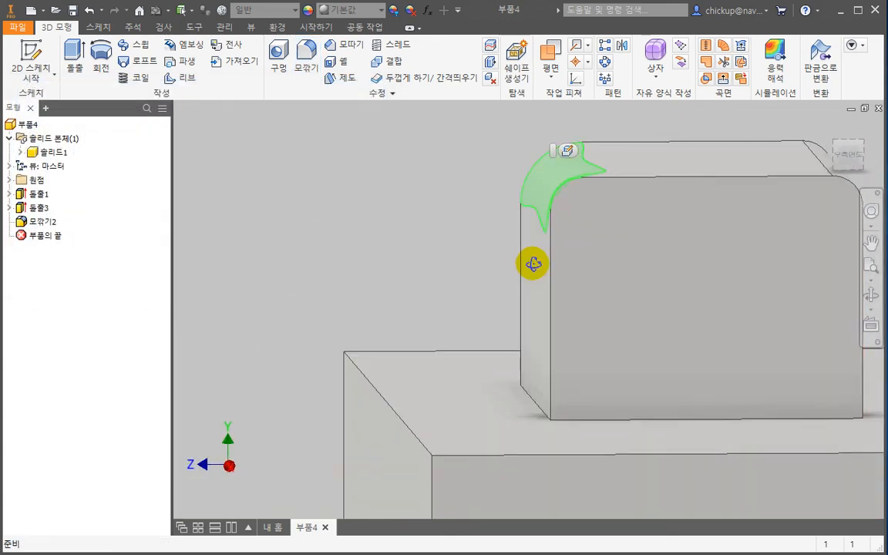
middle_click_drag(531, 264, 586, 277, "shift")
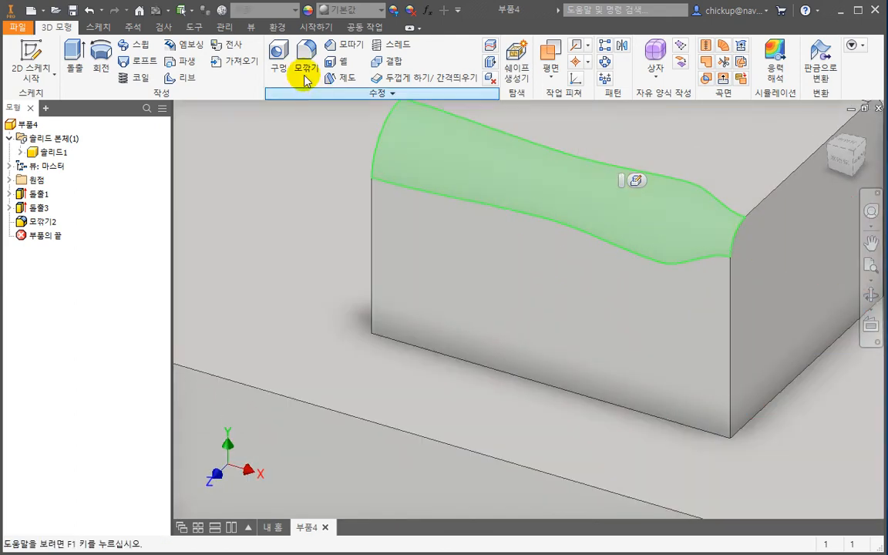
Reopen the fillet feature for editing and review its variable and setback settings
double_click(31, 221)
left_click(114, 114)
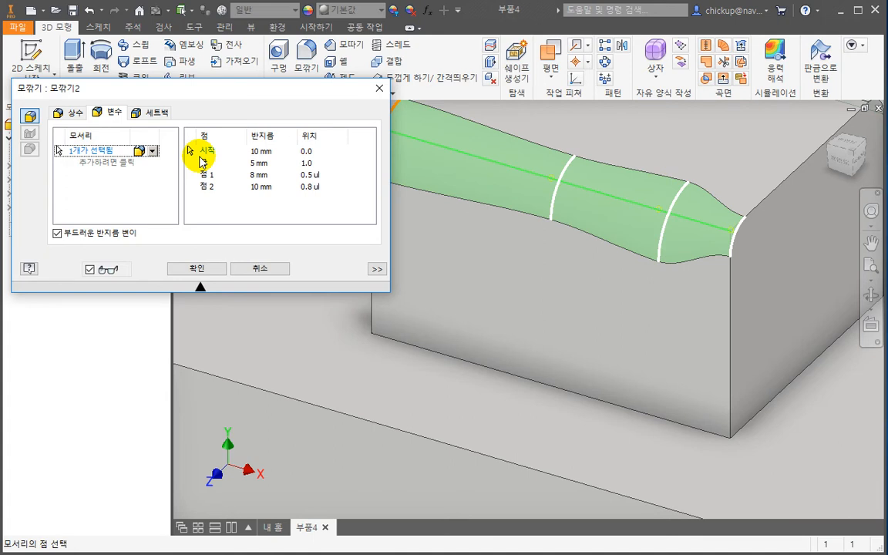
left_click(159, 112)
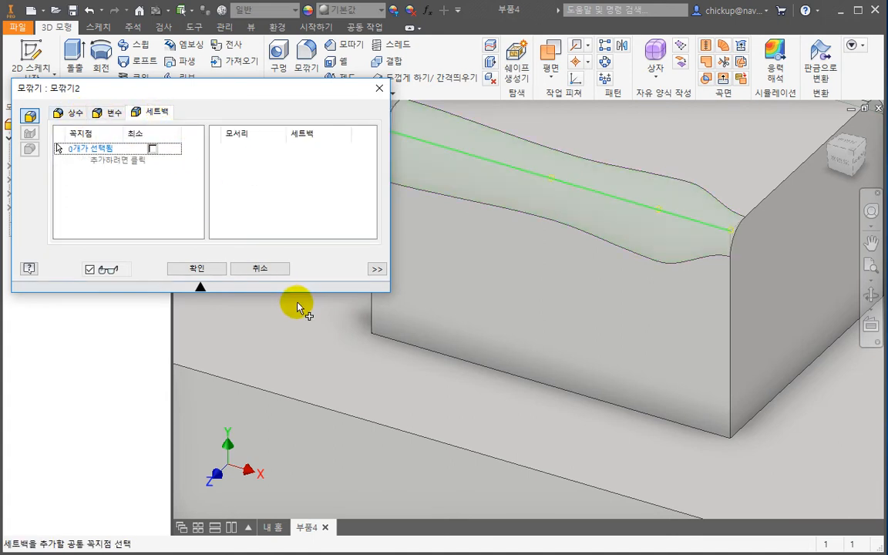
middle_click_drag(642, 291, 326, 413)
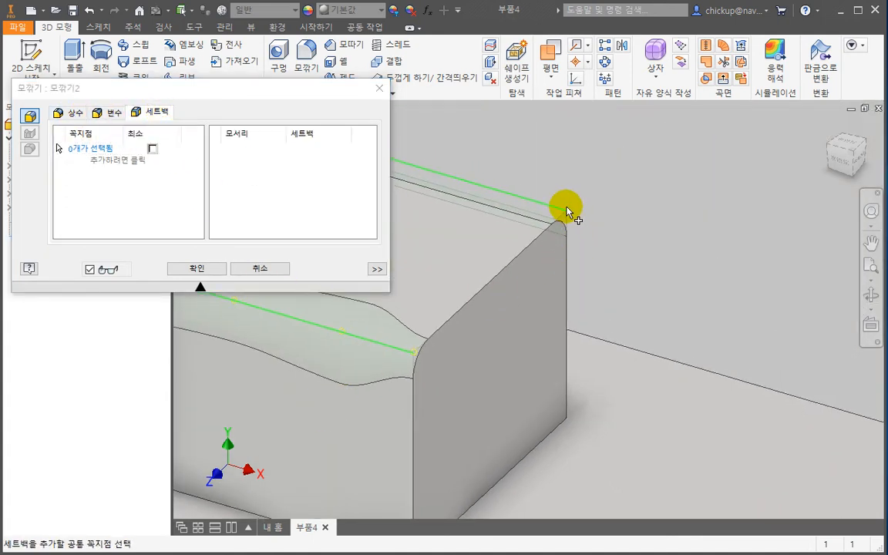
Add the boss's short top edge and the adjoining vertical corner edge to the constant 5 mm fillet set
left_click(62, 112)
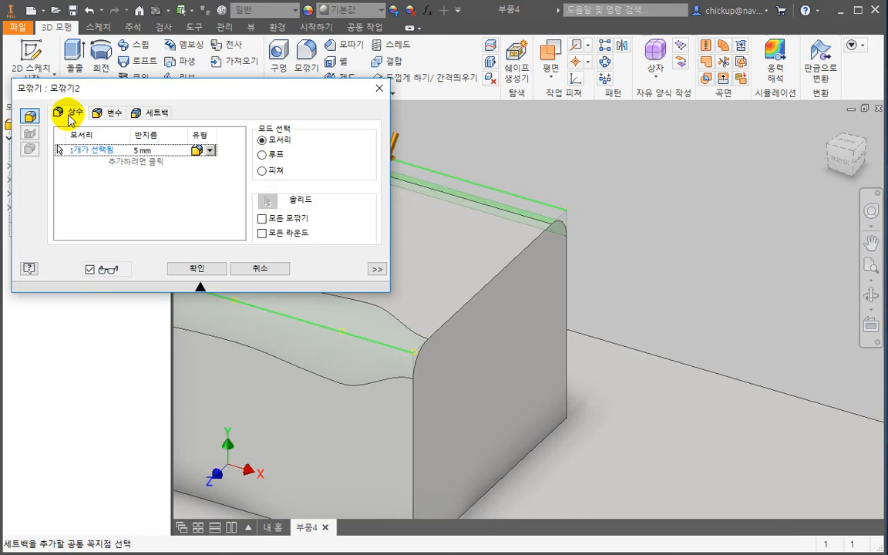
left_click(522, 260)
left_click(567, 283)
middle_click_drag(571, 271, 525, 252, "shift")
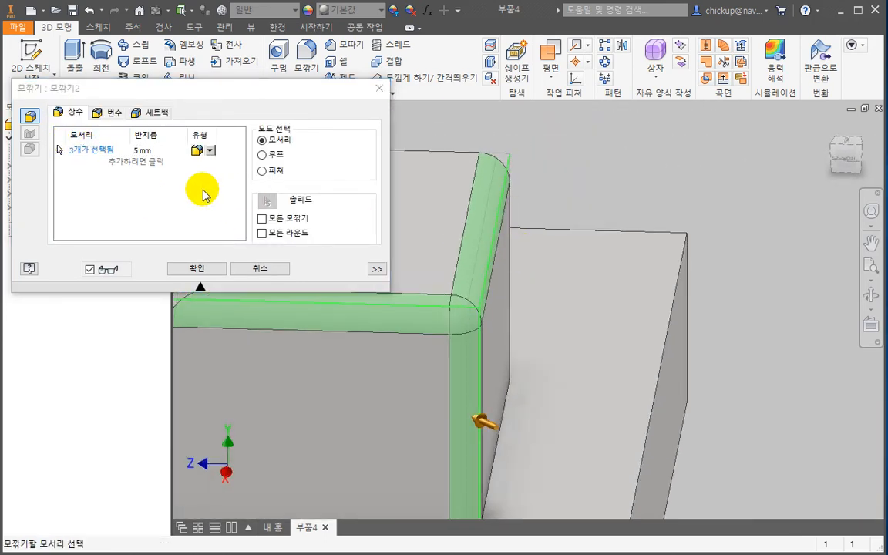
mouse_move(476, 358)
middle_mouse_down("shift")
mouse_move(486, 351)
mouse_move(476, 351)
middle_mouse_up("shift")
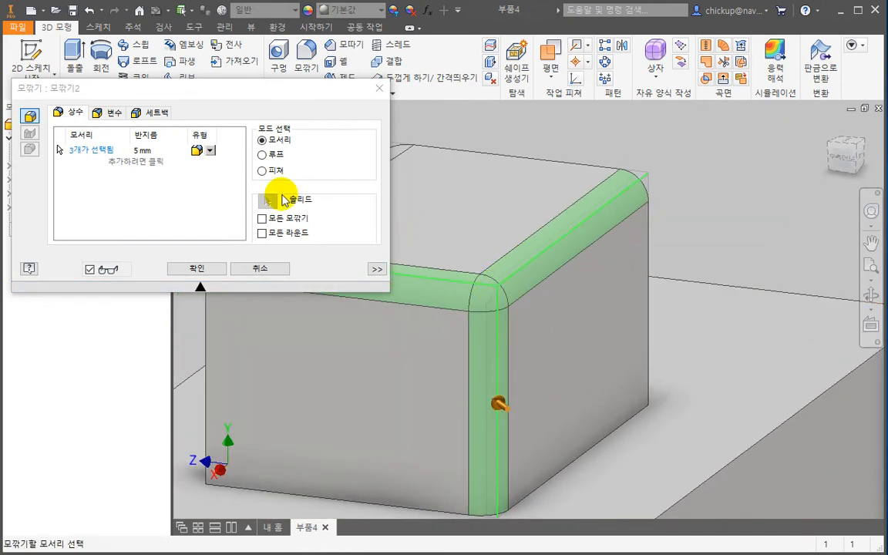
Add a setback at the boss corner vertex where the three constant-radius edges meet
left_click(153, 111)
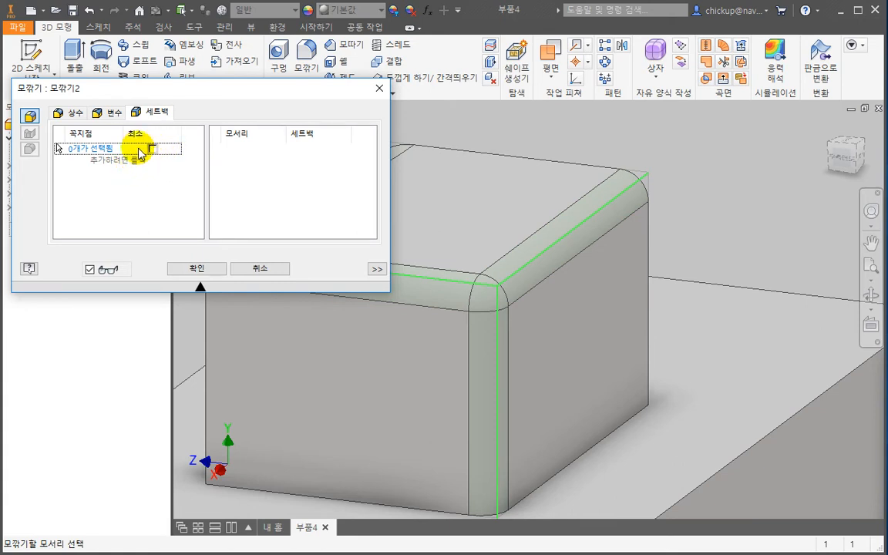
left_click(86, 148)
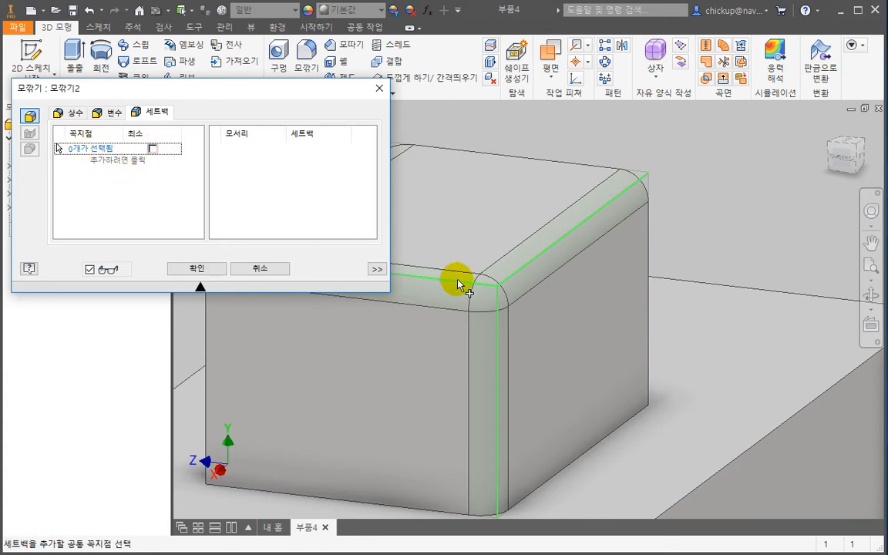
left_click(500, 291)
middle_click_drag(450, 330, 496, 329, "shift")
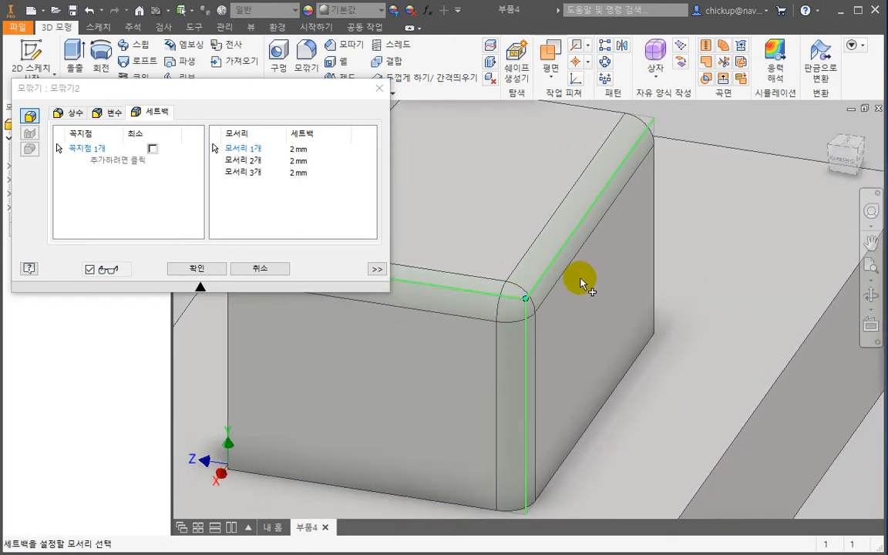
Set the corner setbacks to 5 mm for the first edge and 15 mm for the second, edit the third, and finish the fillet
left_click(300, 148)
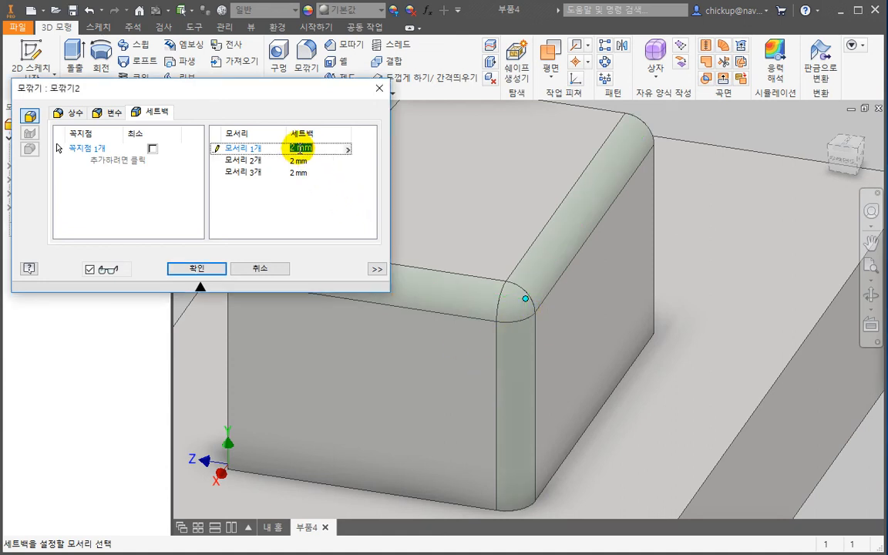
type("5")
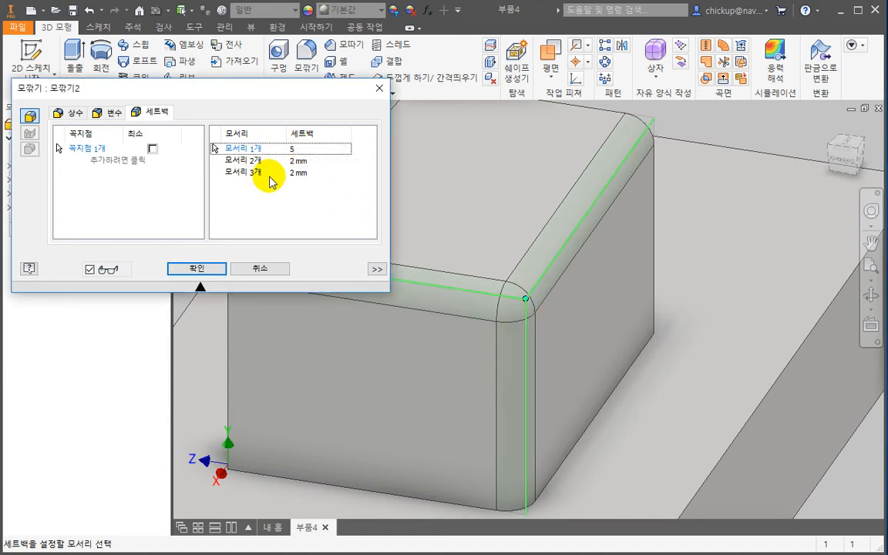
left_click(301, 162)
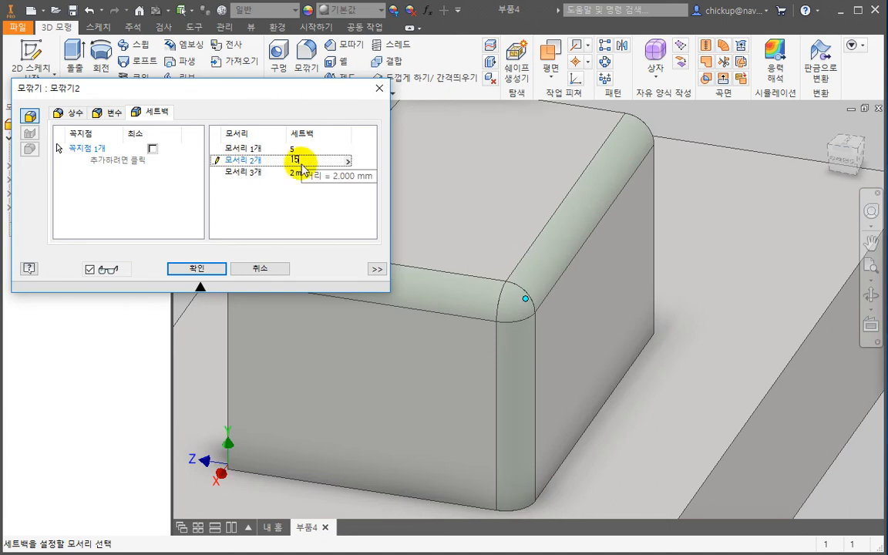
type("15")
left_click(300, 171)
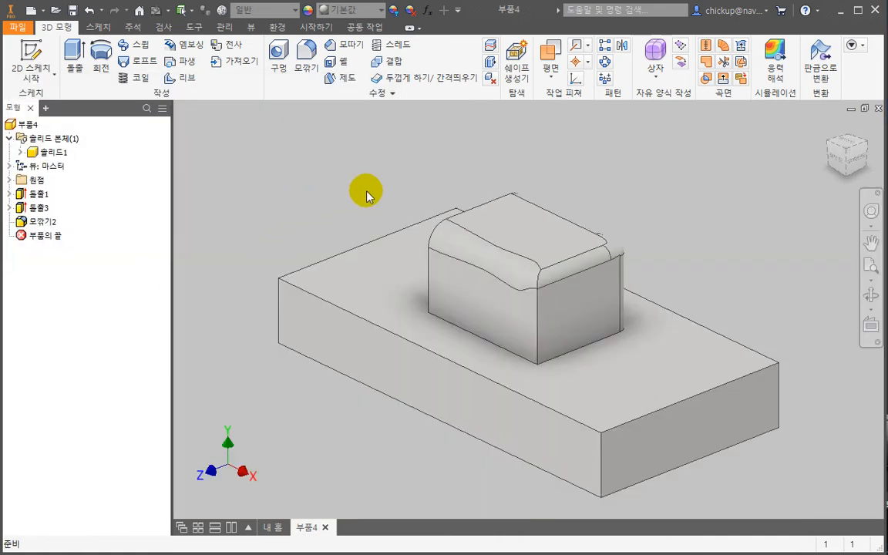
Delete the fillet feature from the boss
left_click(53, 223)
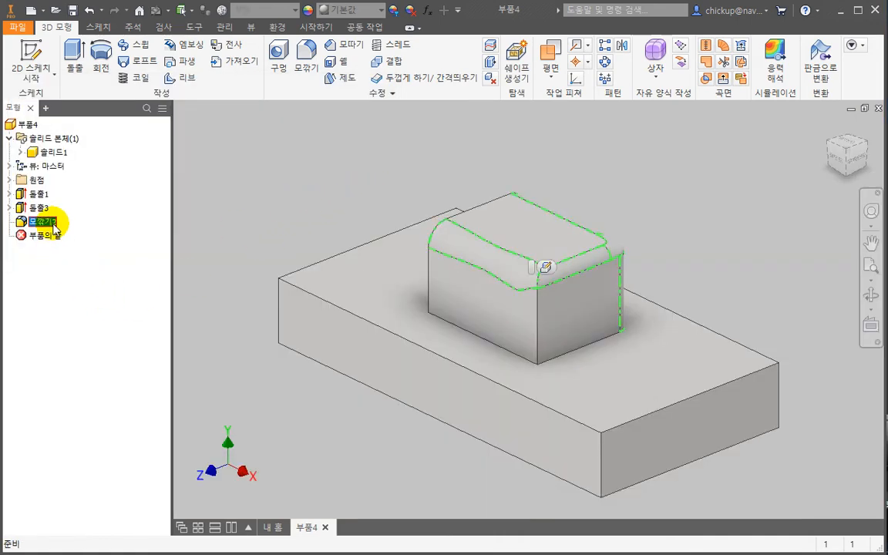
left_click(42, 209)
left_click(48, 223)
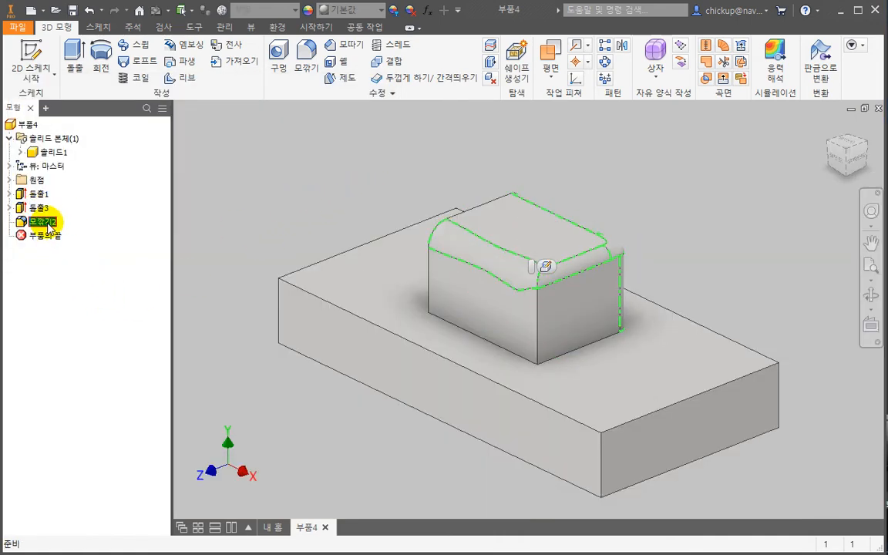
key("Delete")
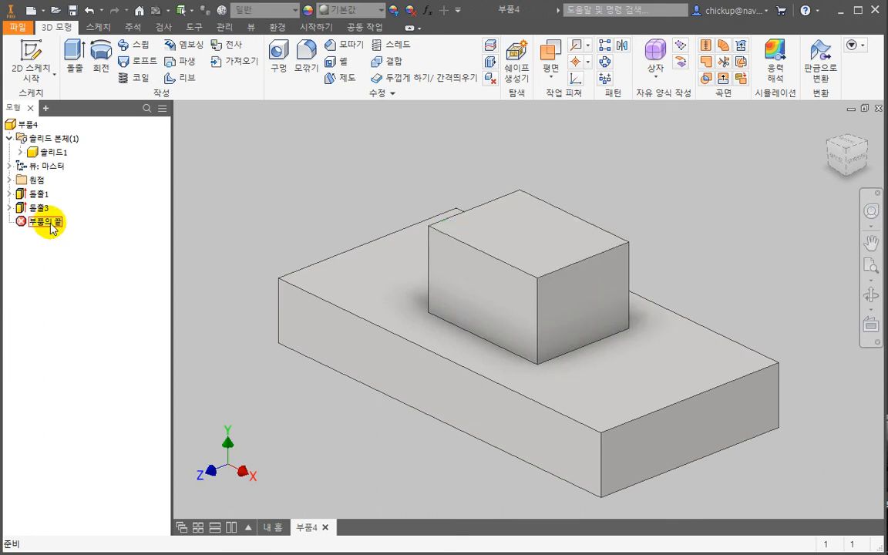
Create a 2 mm face fillet between the base's top face and its short end face
left_click(306, 54)
left_click_drag(185, 94, 334, 95)
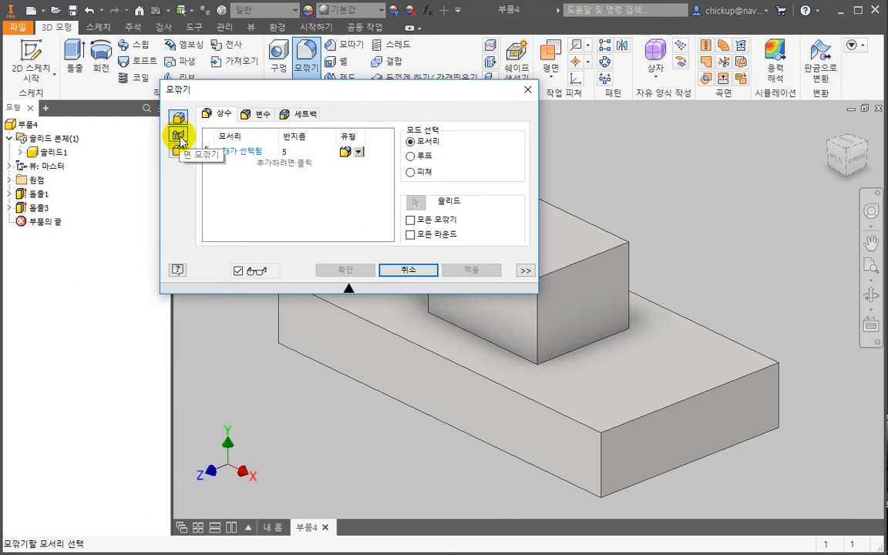
left_click(179, 137)
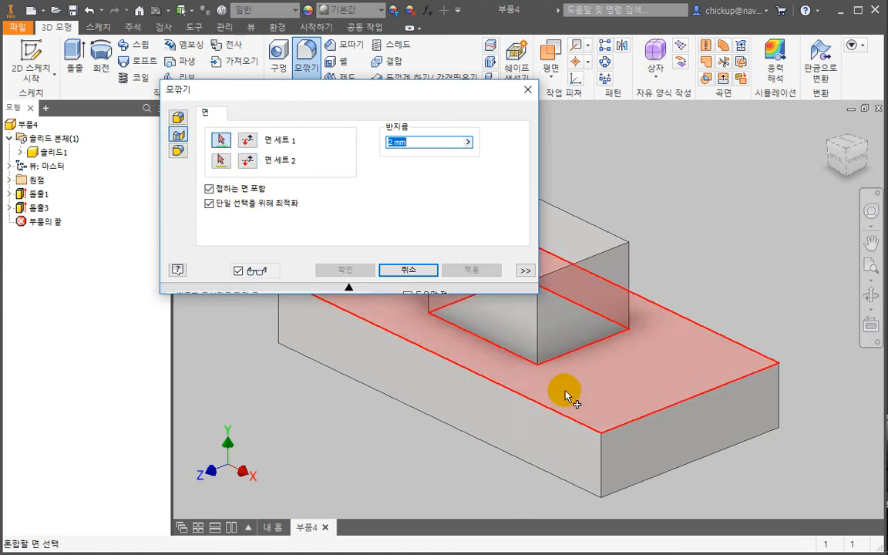
middle_click_drag(793, 291, 750, 219)
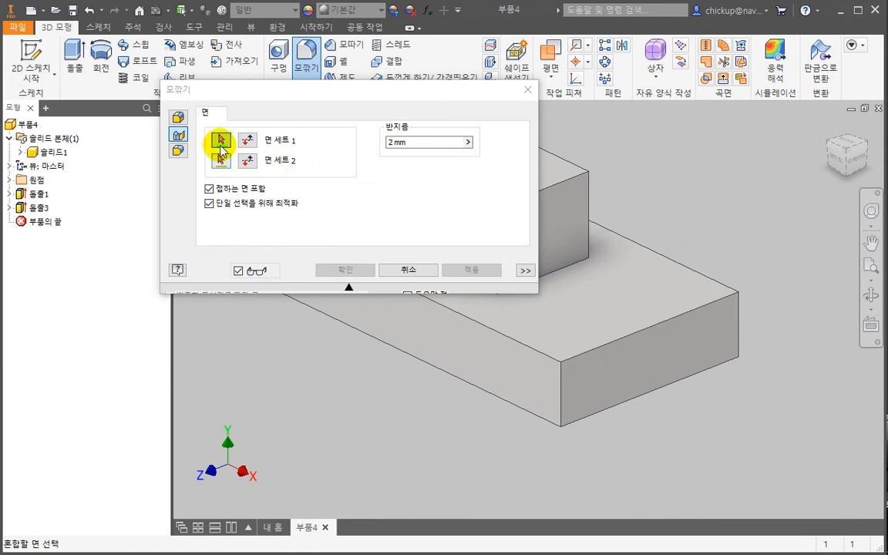
left_click(634, 264)
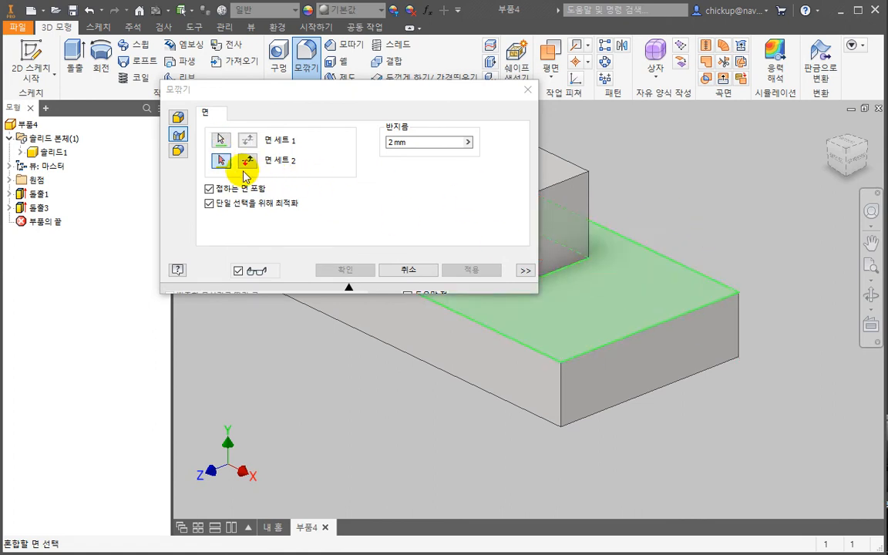
left_click(691, 351)
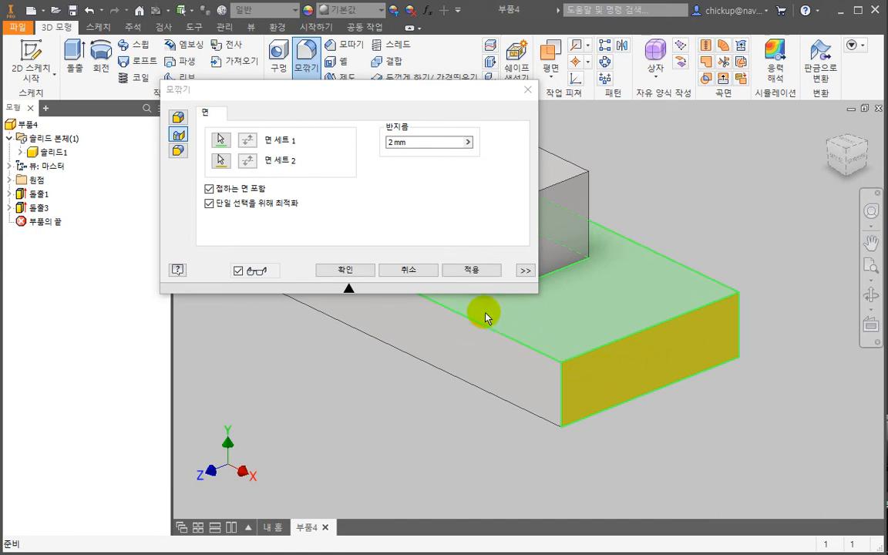
left_click(354, 271)
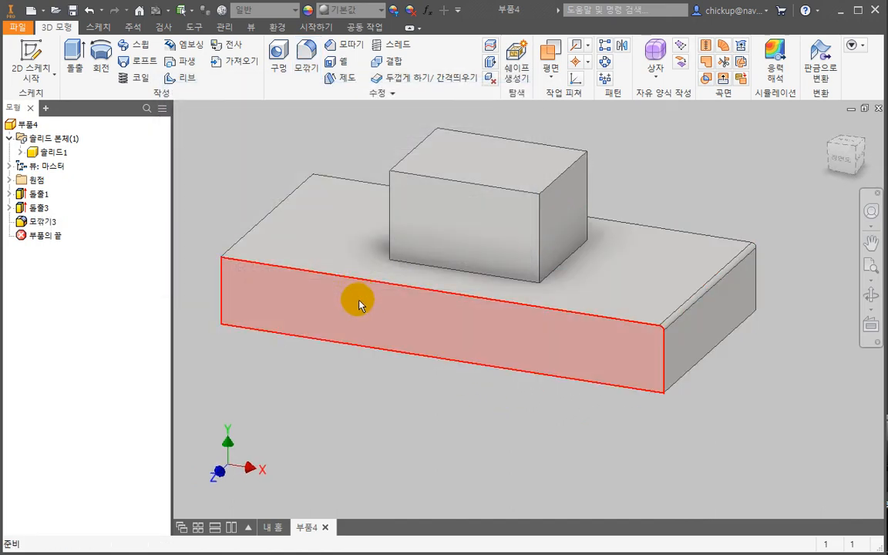
Try a 10 mm radius on the face fillet between the base's top and end faces
scroll(551, 324, "up", 5)
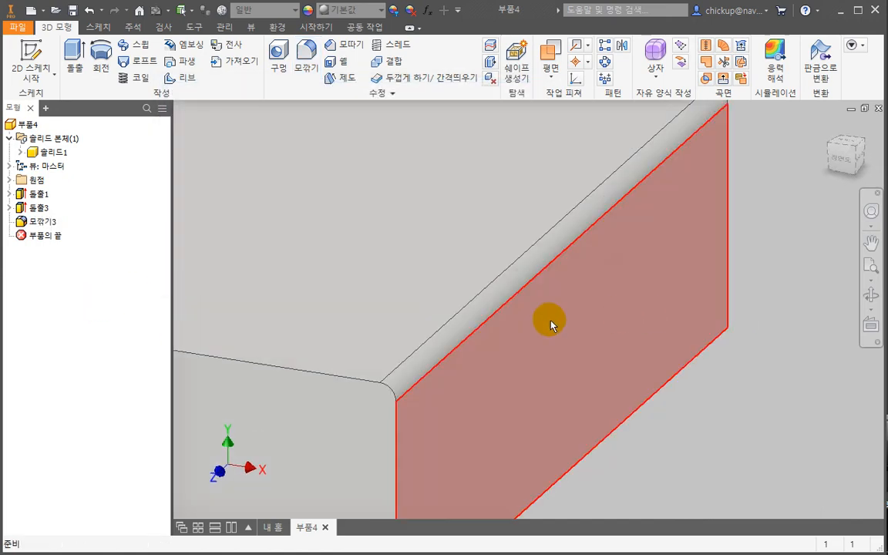
left_click(473, 324)
left_click(440, 263)
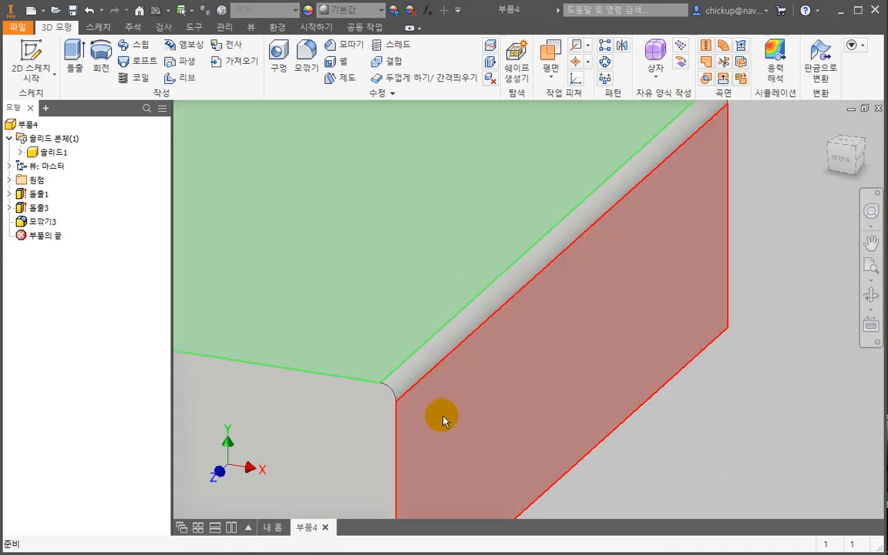
left_click(441, 416)
double_click(36, 225)
middle_click_drag(573, 351, 678, 360)
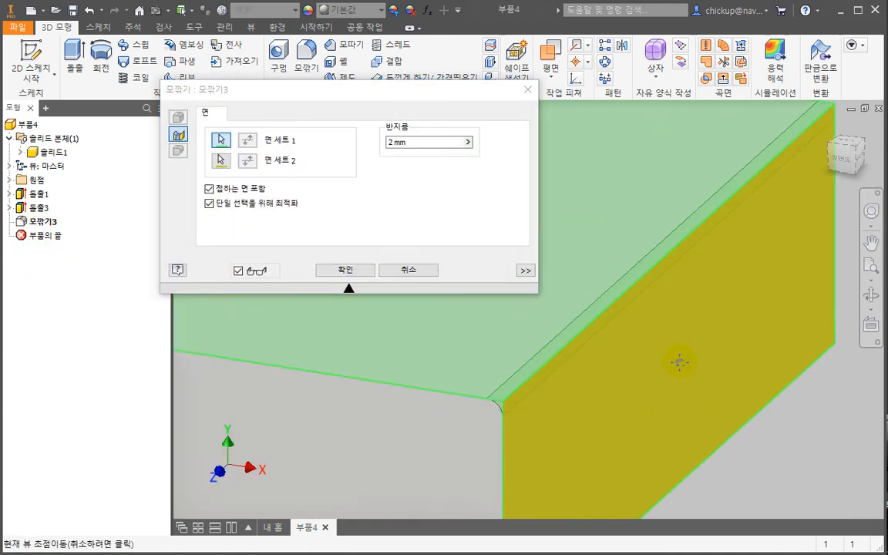
scroll(678, 360, "up", 4)
scroll(677, 360, "down", 7)
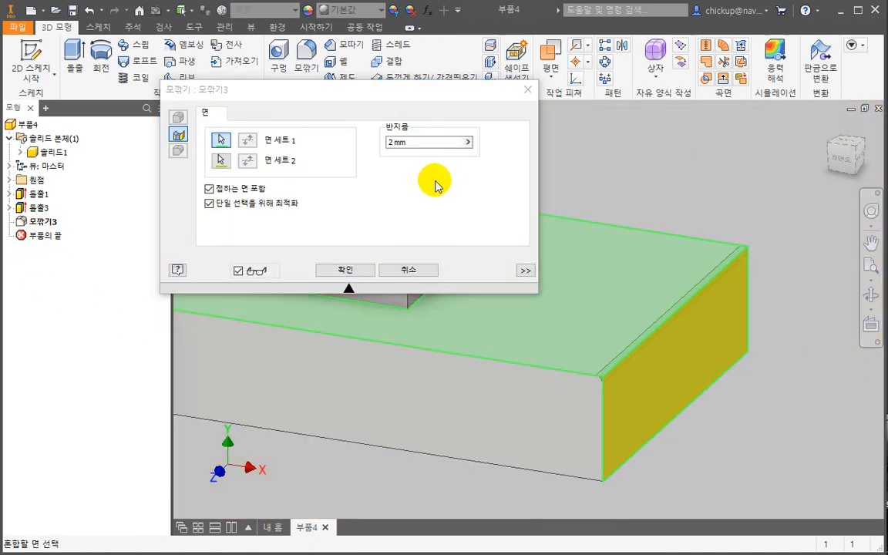
left_click(423, 142)
type("5")
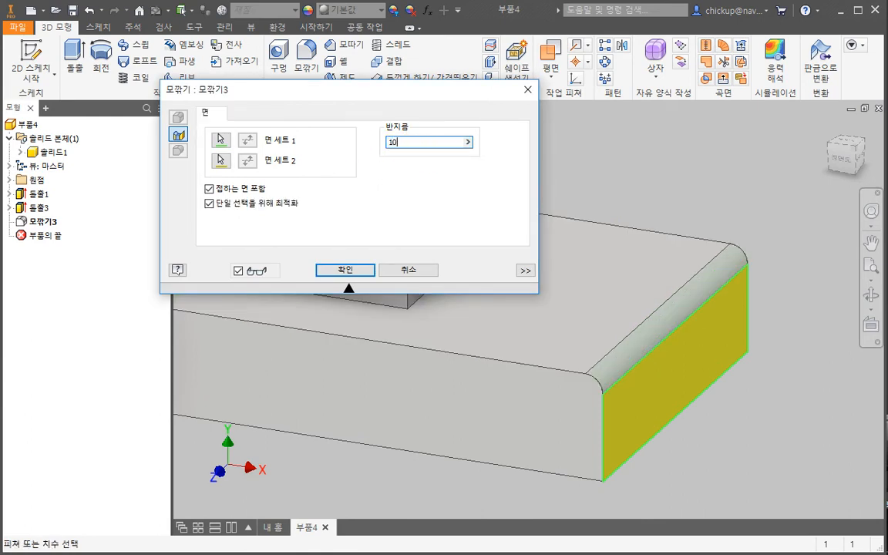
left_click_drag(348, 90, 343, 47)
middle_click_drag(635, 356, 604, 355, "shift")
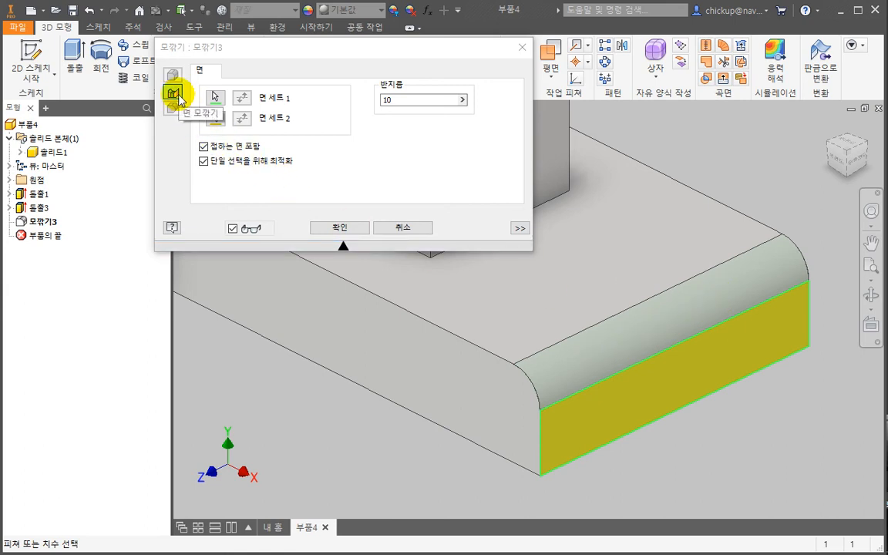
key("Escape")
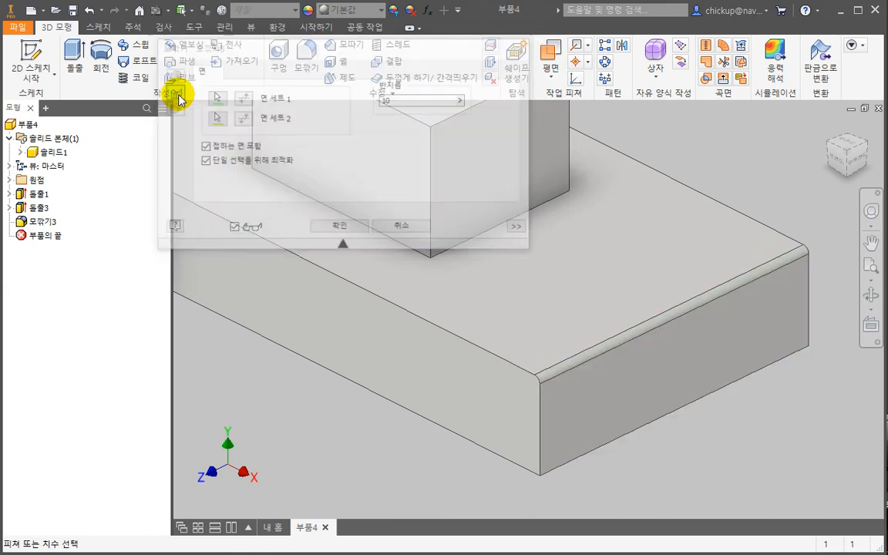
Delete the face fillet feature from the base
left_click(43, 224)
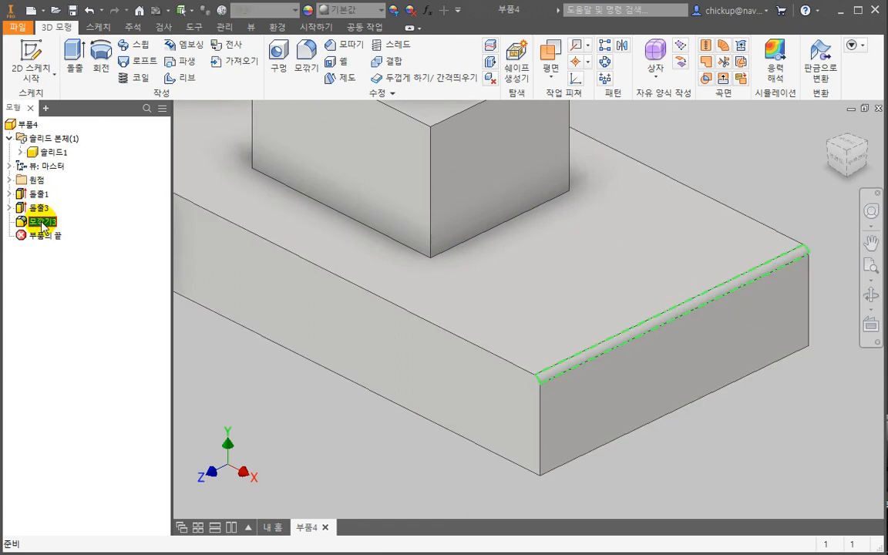
key("Delete")
key("s")
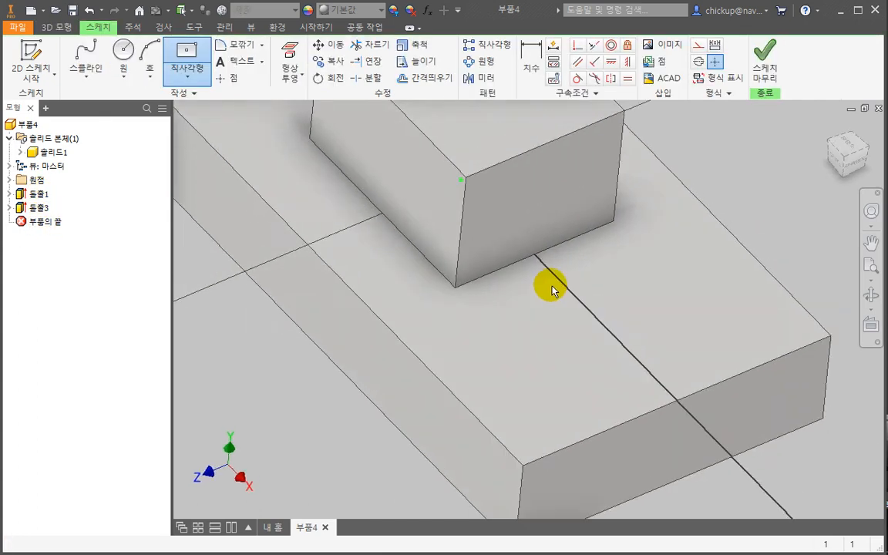
middle_click_drag(477, 365, 482, 339)
key("ctrl+z")
middle_click_drag(416, 342, 347, 278, "shift")
left_click(306, 69)
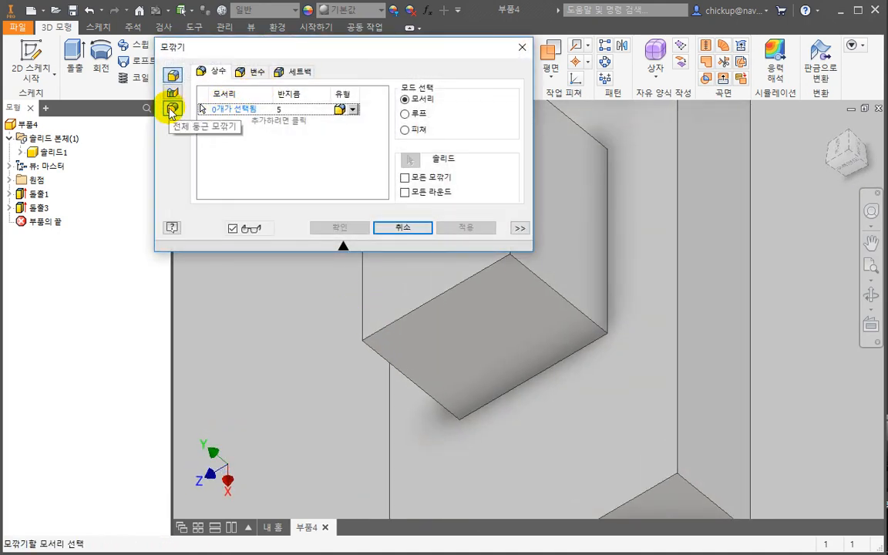
key("Escape")
middle_click_drag(431, 357, 777, 229, "shift")
left_click(832, 146)
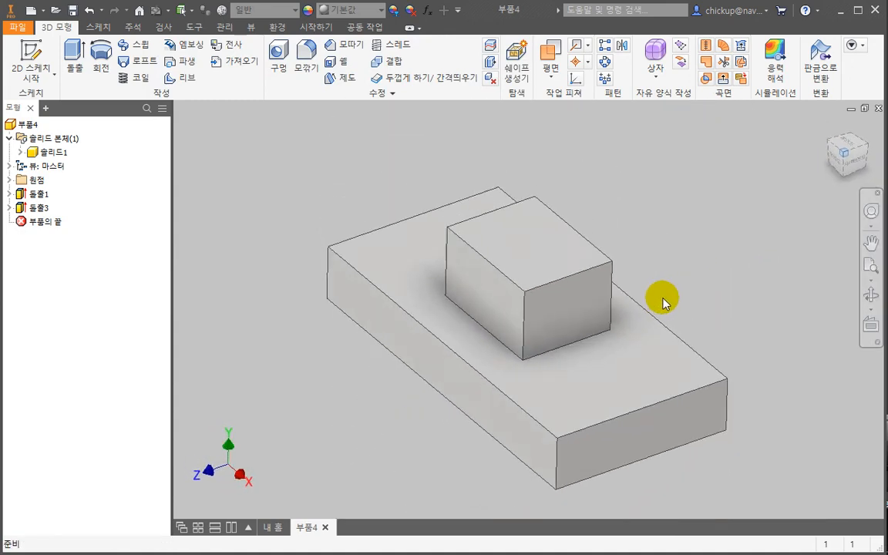
Edit the boss's sketch and reshape its centered rectangle into a longer, narrower profile about 27 mm wide
left_click(11, 206)
double_click(34, 222)
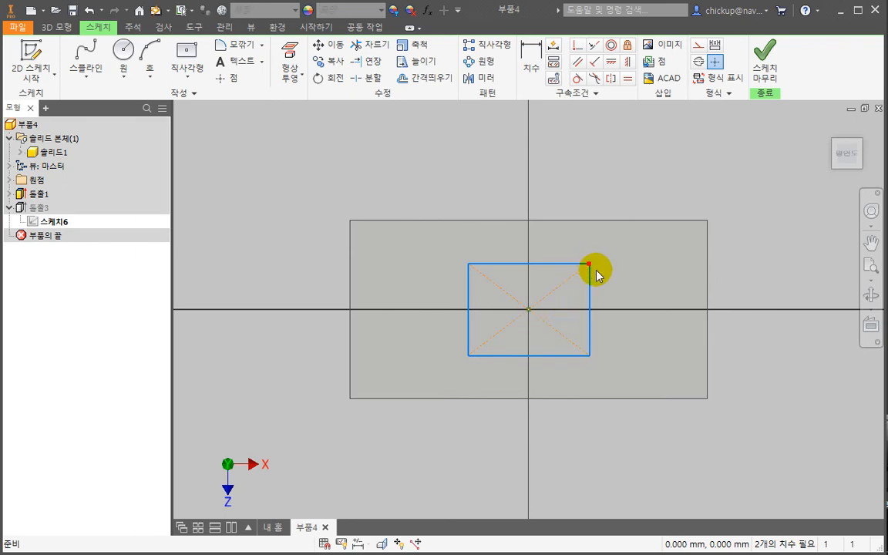
left_click_drag(596, 269, 616, 284)
left_click(763, 69)
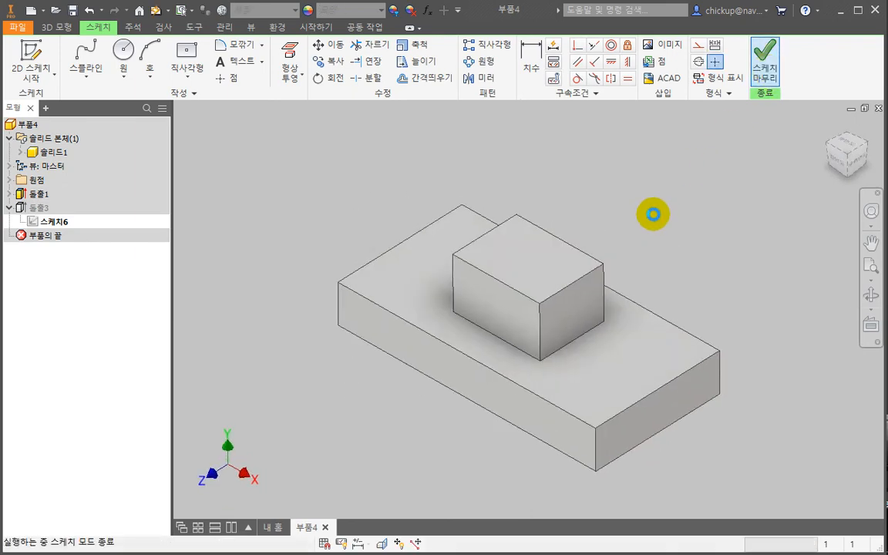
Measure the length of the boss's short top edge
scroll(611, 343, "up", 3)
left_click(565, 311)
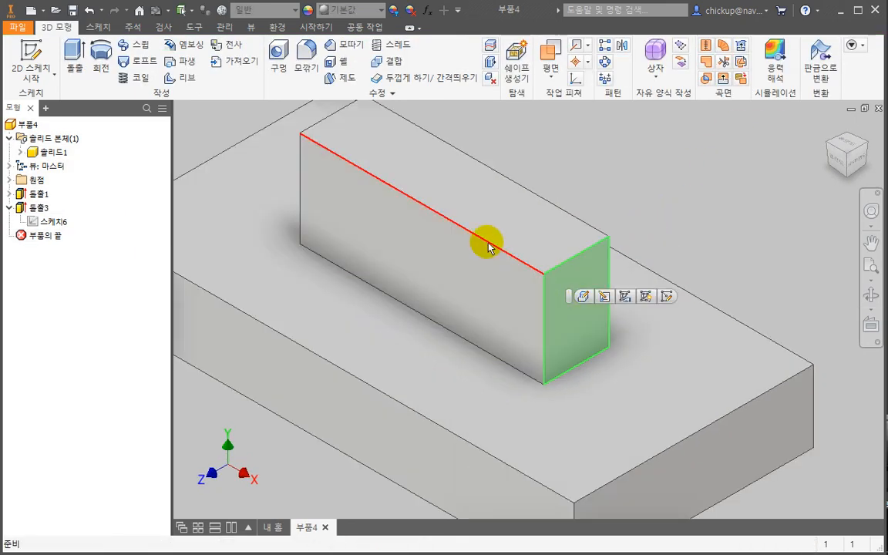
left_click(690, 195)
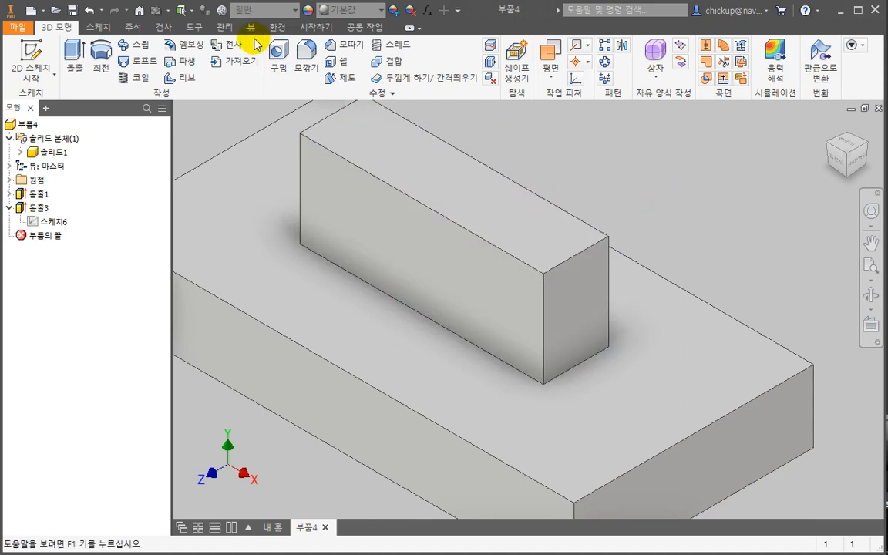
left_click(165, 29)
left_click(19, 50)
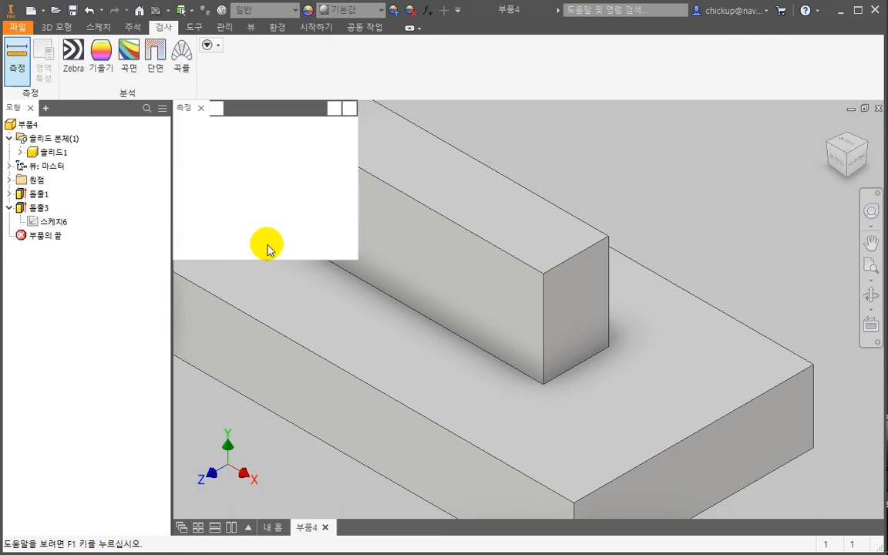
left_click(585, 249)
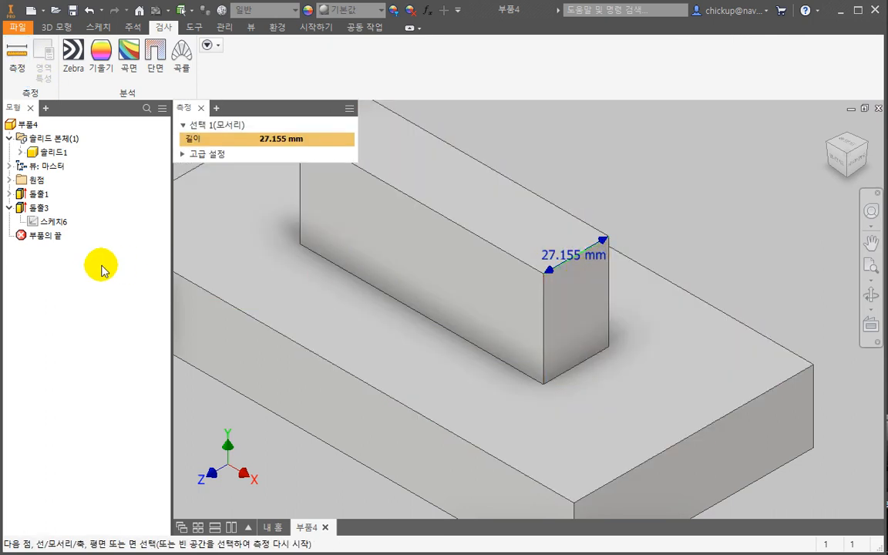
Dimension the short side of the boss's sketch rectangle at 20 mm and finish the sketch
double_click(54, 221)
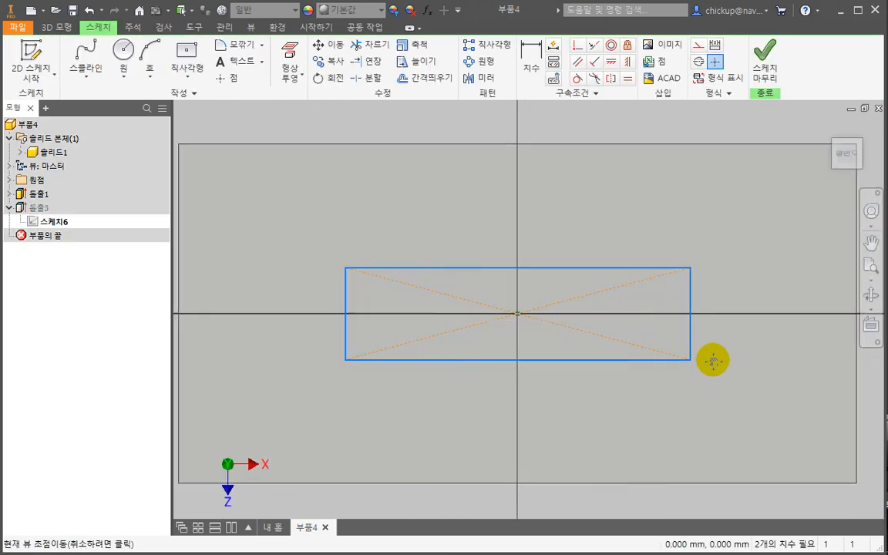
key("d")
left_click(662, 337)
left_click(681, 330)
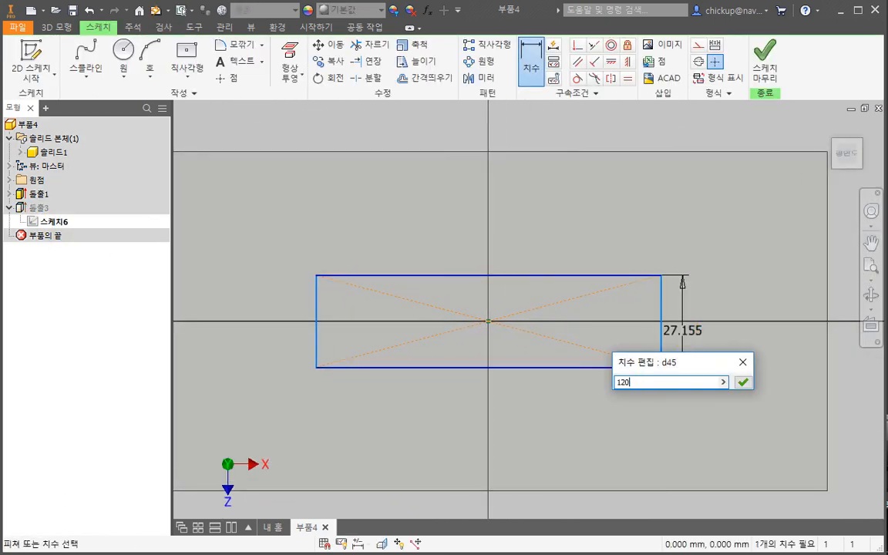
key("Return")
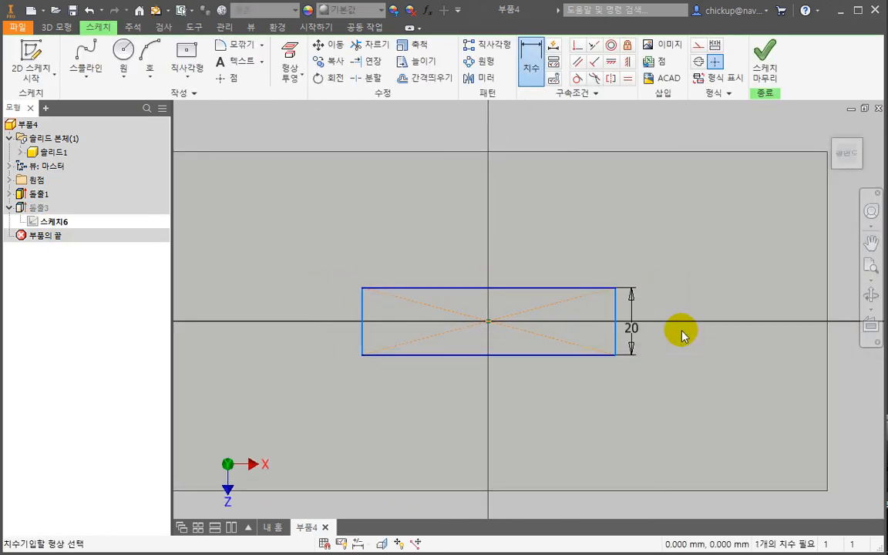
left_click(763, 74)
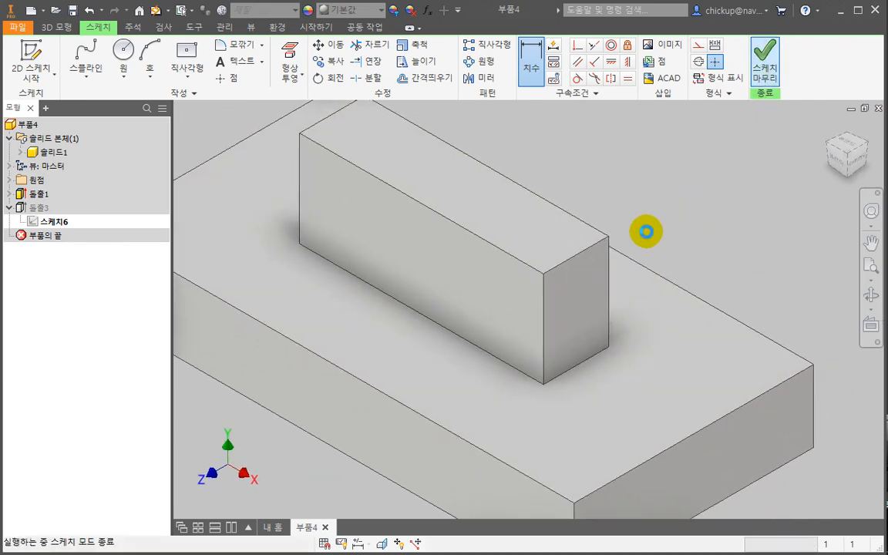
Try a constant 10 mm edge fillet on the two vertical edges at one end of the boss
left_click(61, 29)
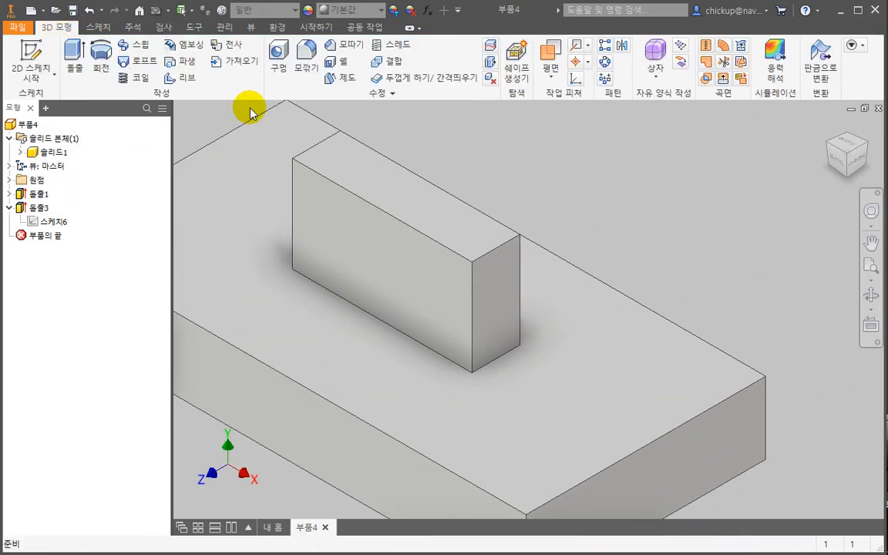
left_click(307, 48)
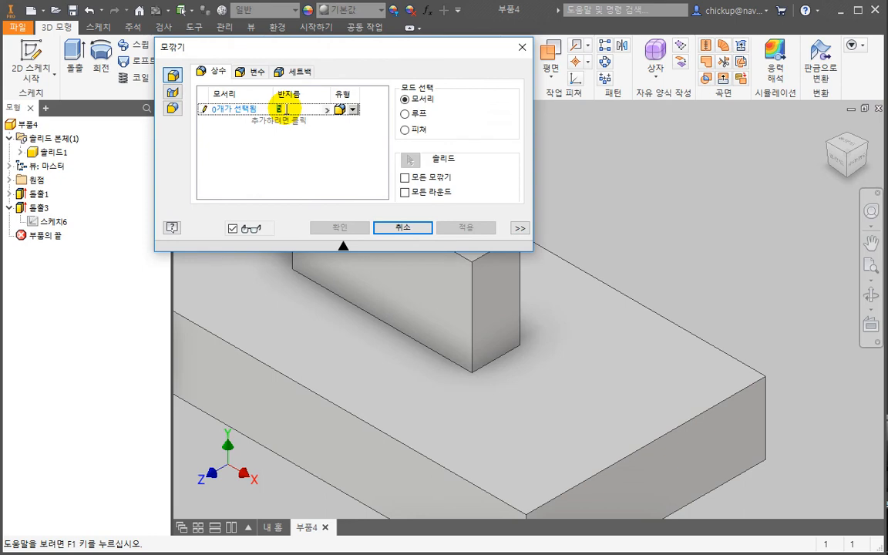
left_click(472, 301)
left_click(522, 299)
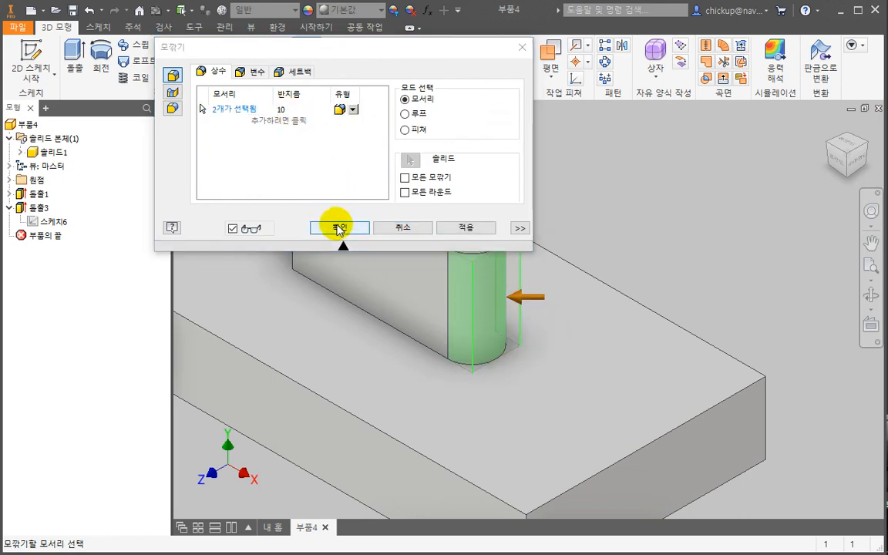
left_click(337, 228)
mouse_move(441, 313)
middle_mouse_down("shift")
mouse_move(403, 299)
mouse_move(452, 301)
middle_mouse_up("shift")
key("ctrl+z")
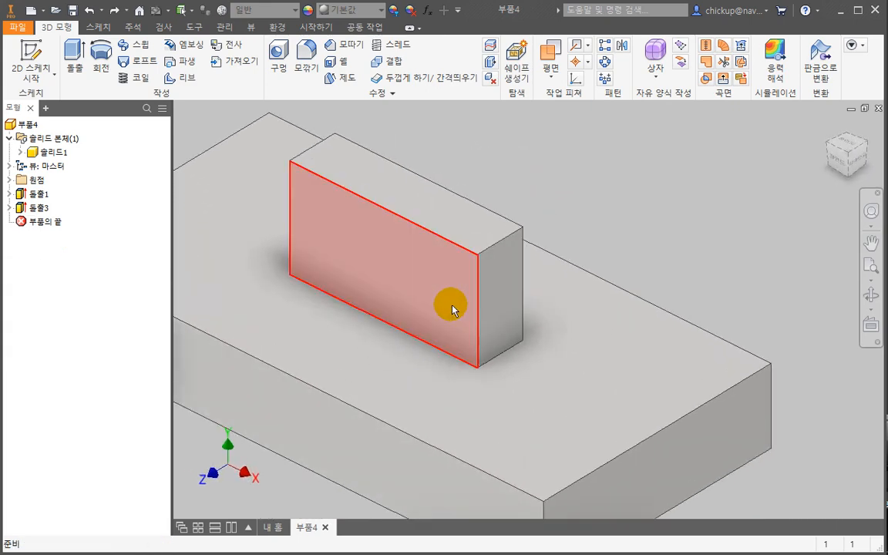
Remove the 20 mm dimension from the boss's sketch, stretch the rectangle's short side slightly wider and finish the sketch
left_click(10, 208)
double_click(47, 221)
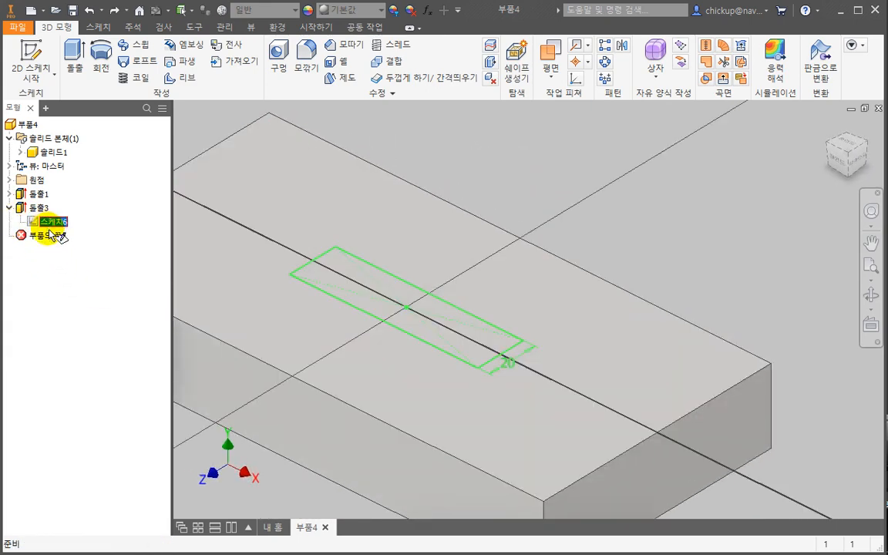
key("ctrl+z")
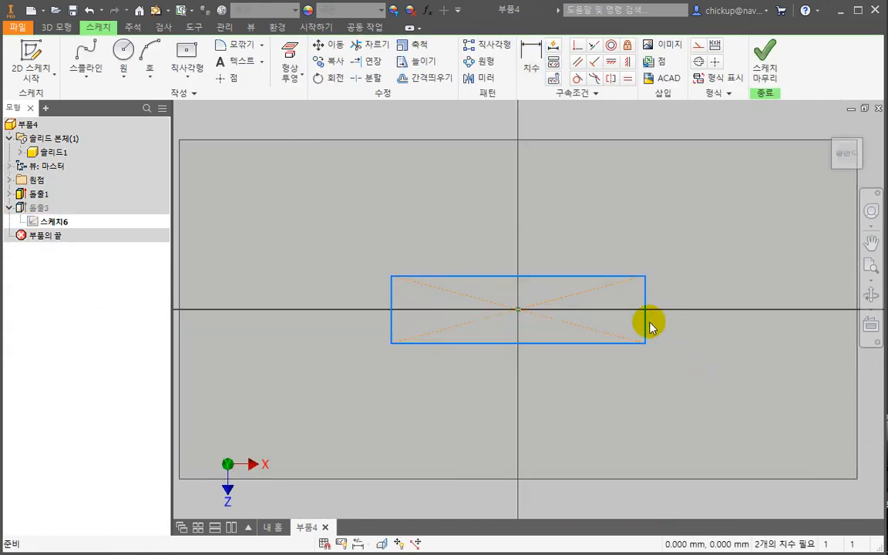
left_click_drag(612, 343, 610, 349)
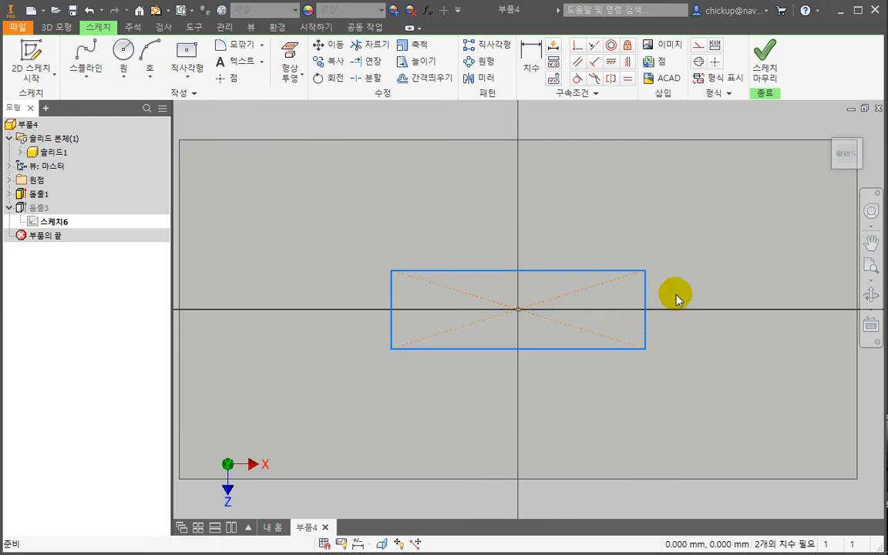
key("d")
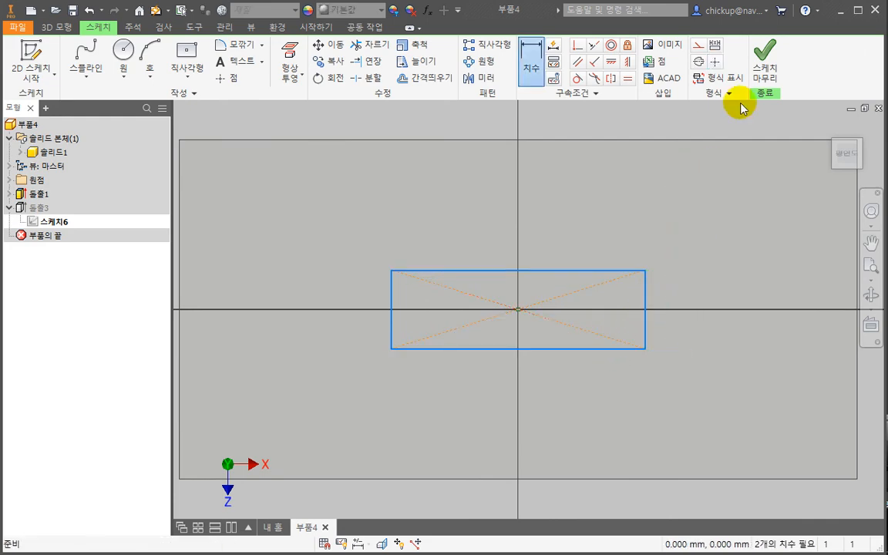
left_click(760, 87)
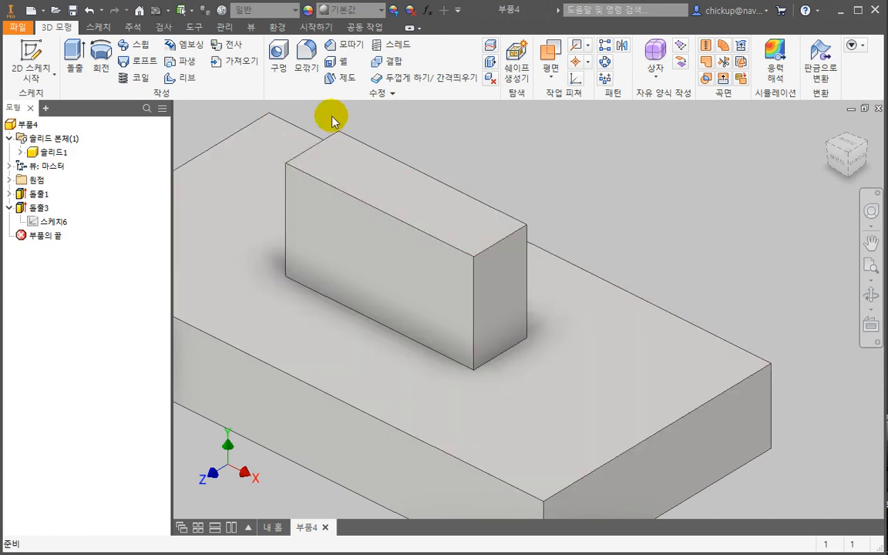
Apply a full round fillet to one narrow end of the boss, using its two long side faces as side sets and the end face as center
left_click(305, 58)
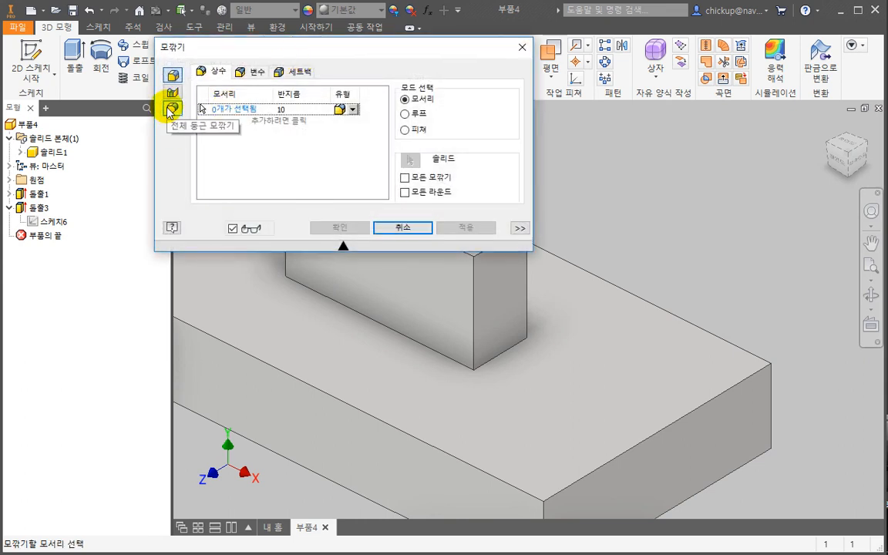
left_click(171, 109)
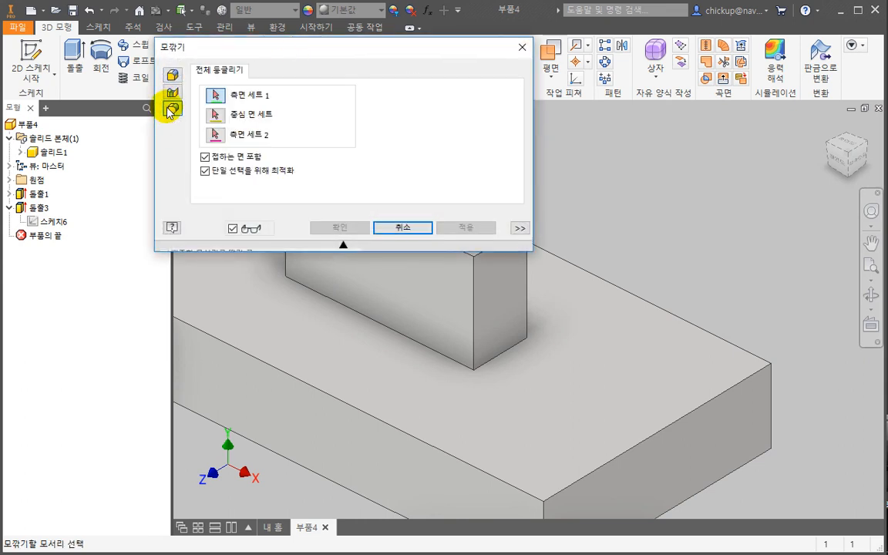
left_click(402, 293)
left_click(504, 300)
middle_click_drag(485, 336, 524, 305)
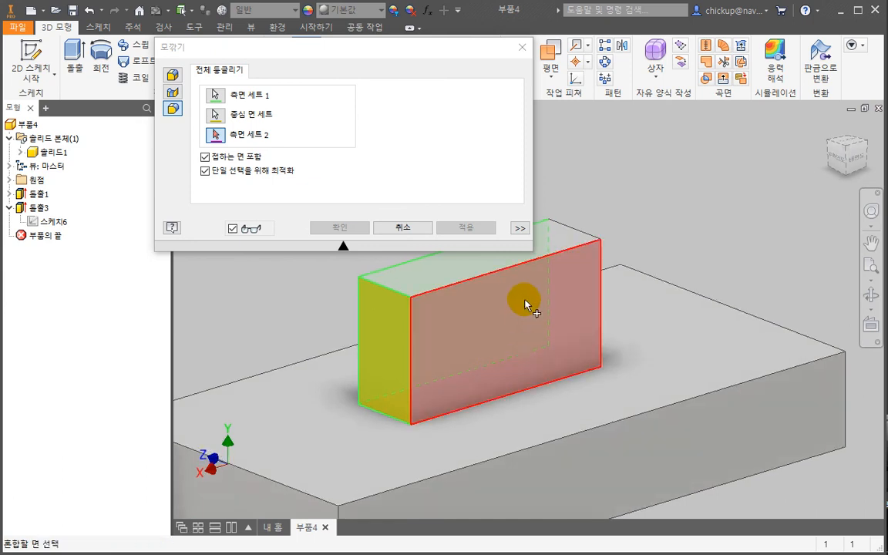
left_click(474, 314)
mouse_move(469, 303)
middle_mouse_down("shift")
mouse_move(444, 317)
mouse_move(460, 333)
mouse_move(457, 297)
middle_mouse_up("shift")
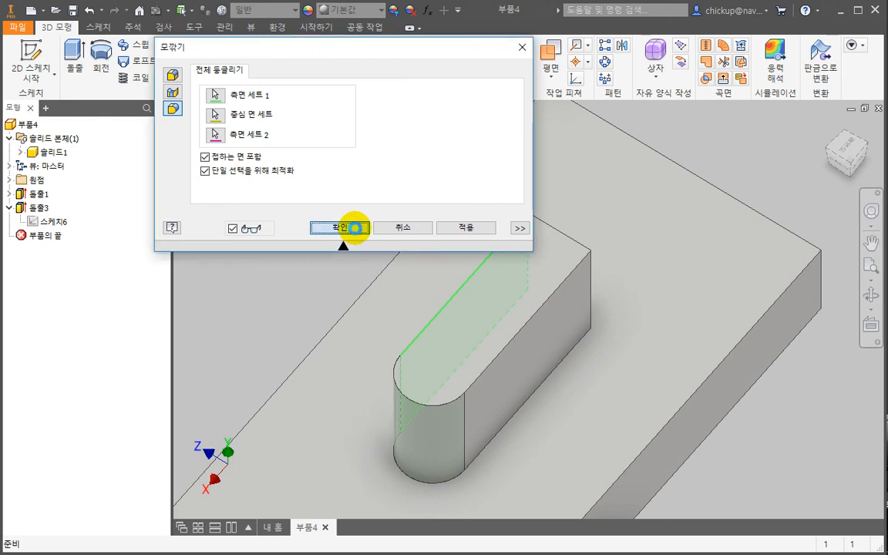
left_click(354, 227)
middle_click_drag(321, 259, 635, 287, "shift")
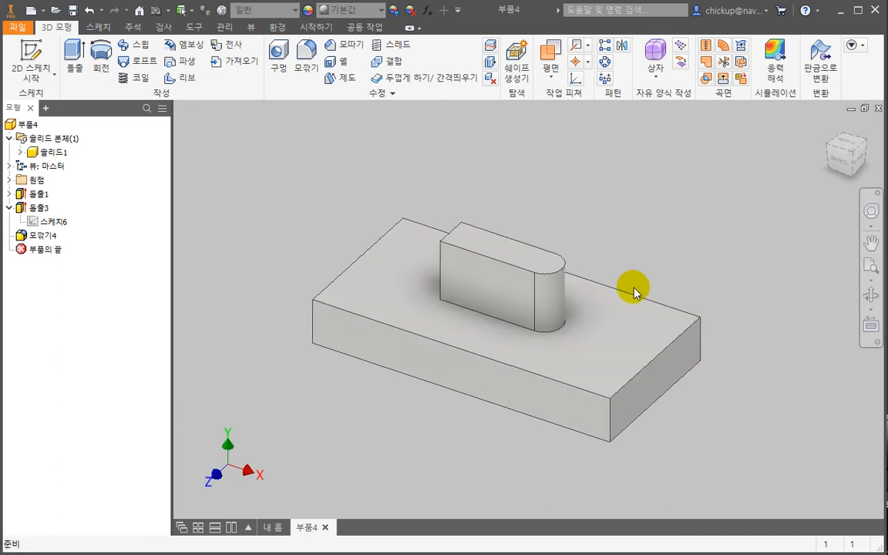
left_click(618, 332)
left_click(655, 247)
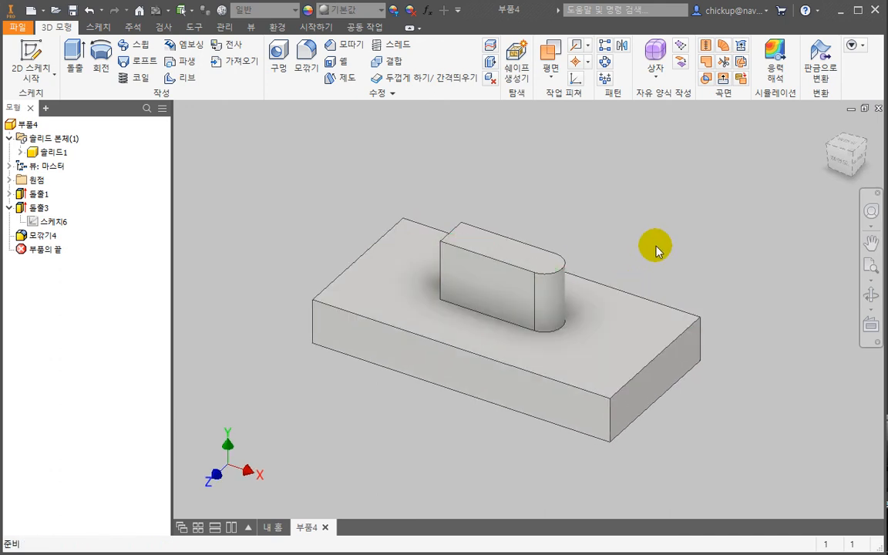